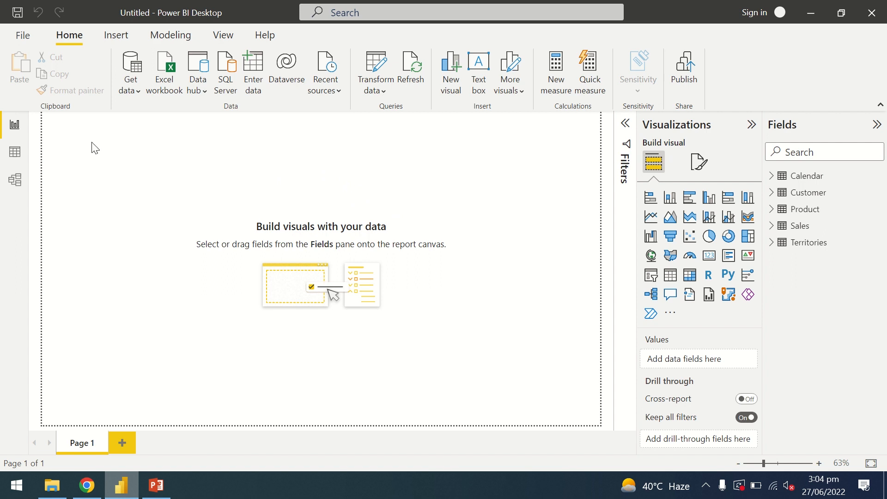
- Import the Budget sheet from the Budget Excel workbook in Downloads and open it for transformation in Power Query Editor
click(138, 93)
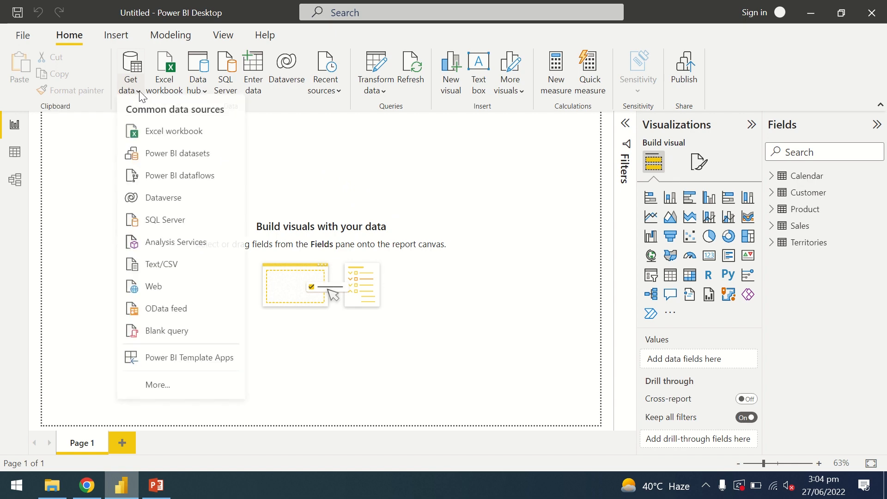
click(161, 138)
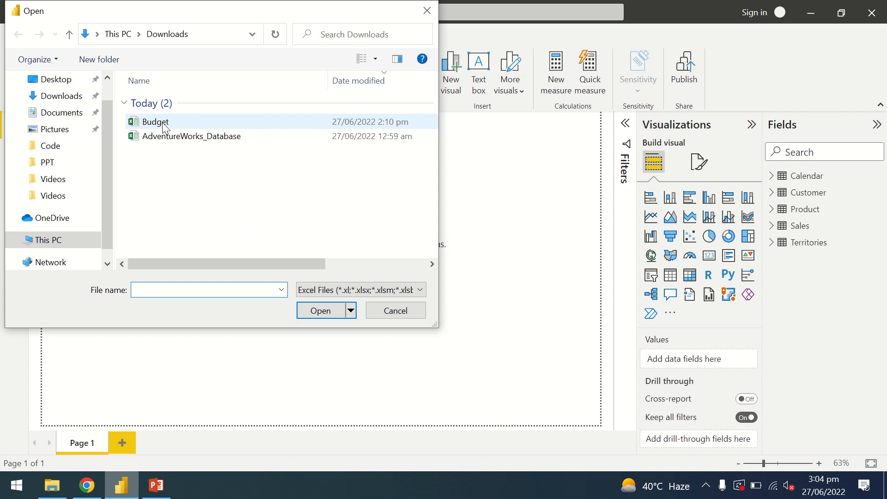
click(157, 122)
click(323, 312)
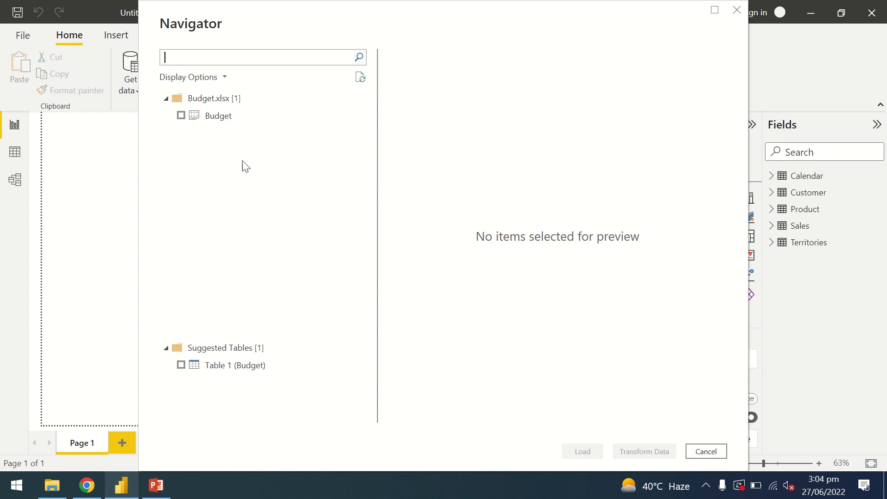
click(182, 116)
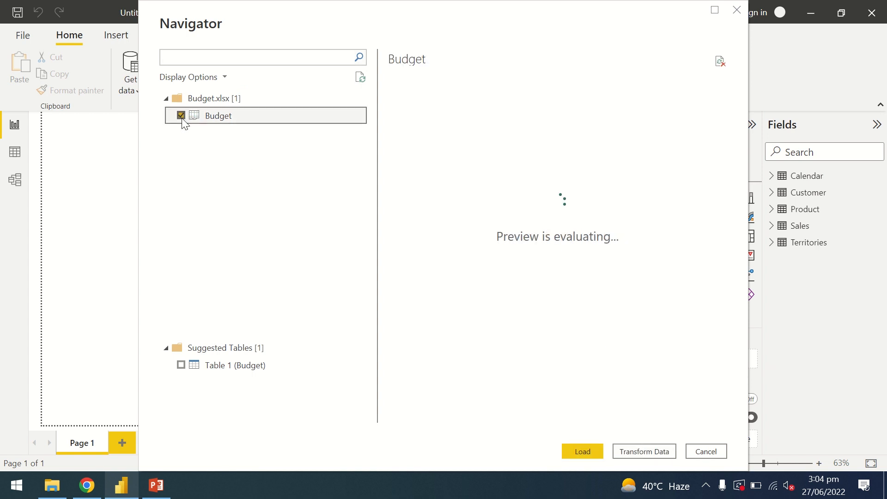
click(645, 451)
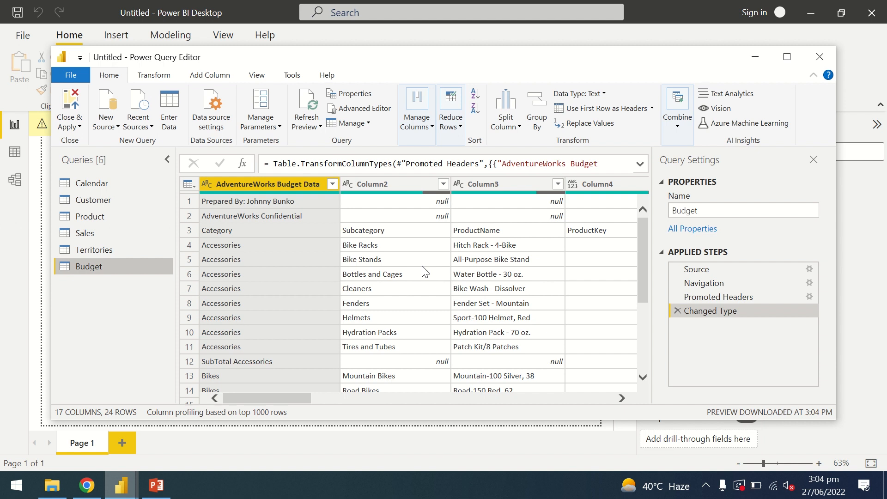
- Remove the top 2 rows from the Budget query
mouse_move(507, 59)
mouse_down()
mouse_move(536, 106)
mouse_move(505, 125)
mouse_move(511, 74)
mouse_move(520, 75)
mouse_move(535, 53)
mouse_move(523, 62)
mouse_move(489, 62)
mouse_move(511, 66)
mouse_up()
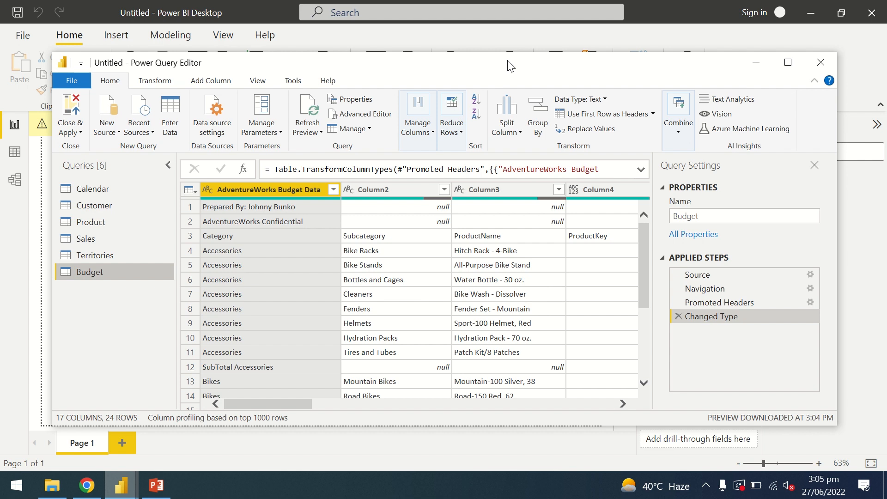
drag(511, 66, 504, 39)
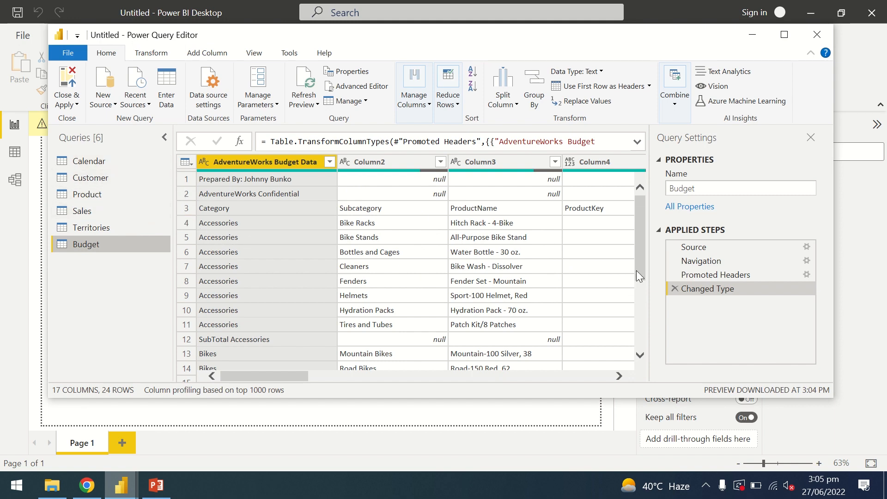
scroll(638, 262, down, 3)
scroll(638, 261, up, 3)
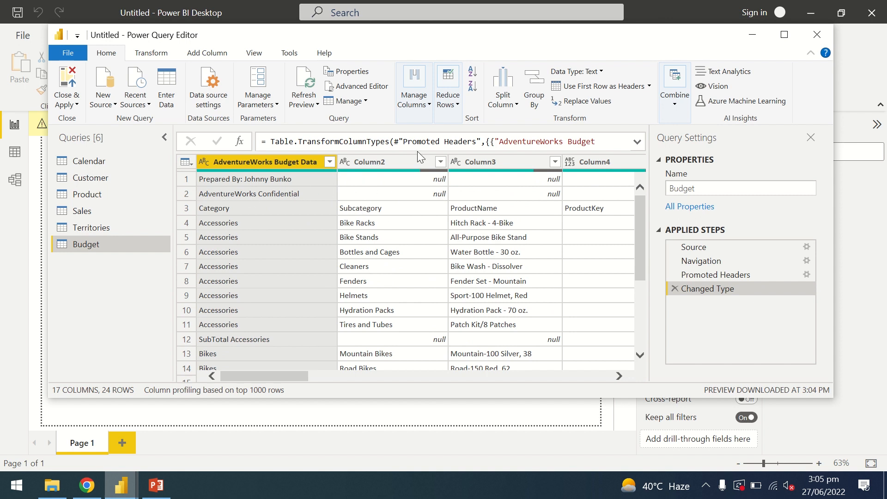
click(459, 104)
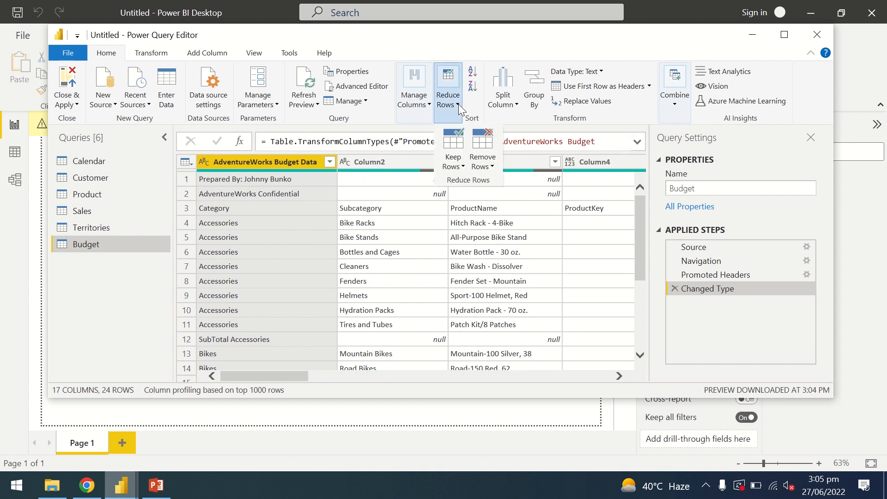
click(493, 167)
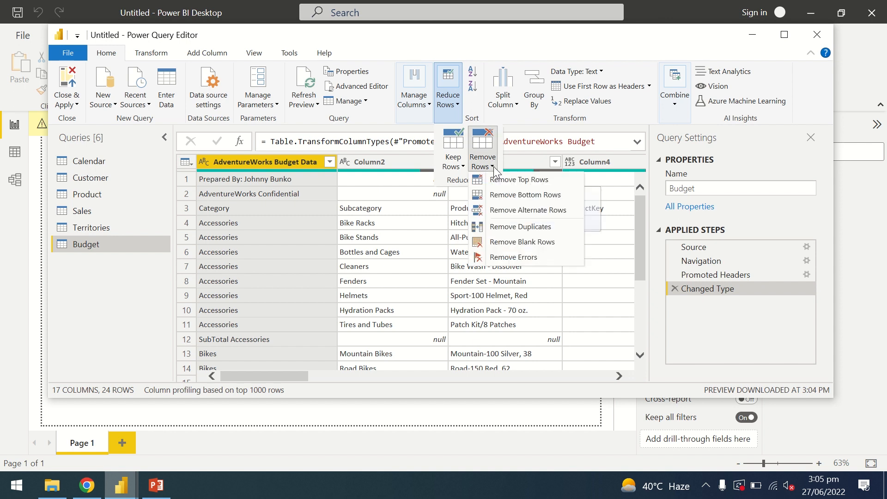
click(543, 183)
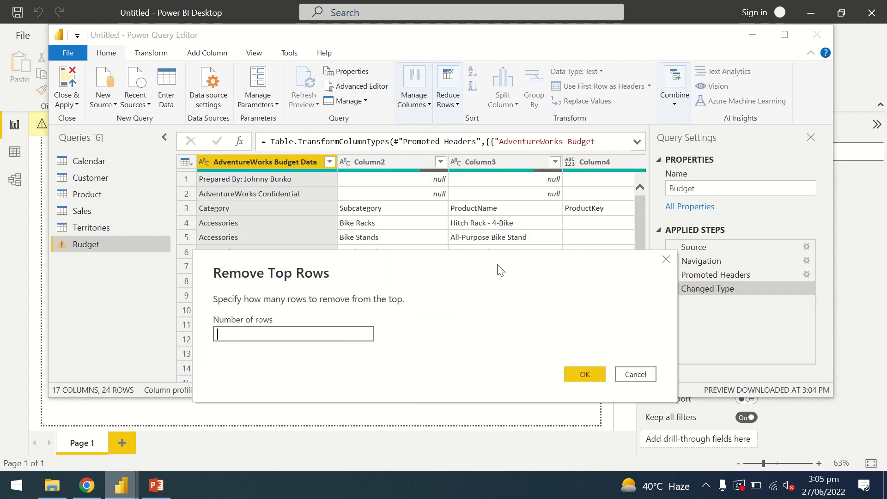
drag(501, 272, 524, 192)
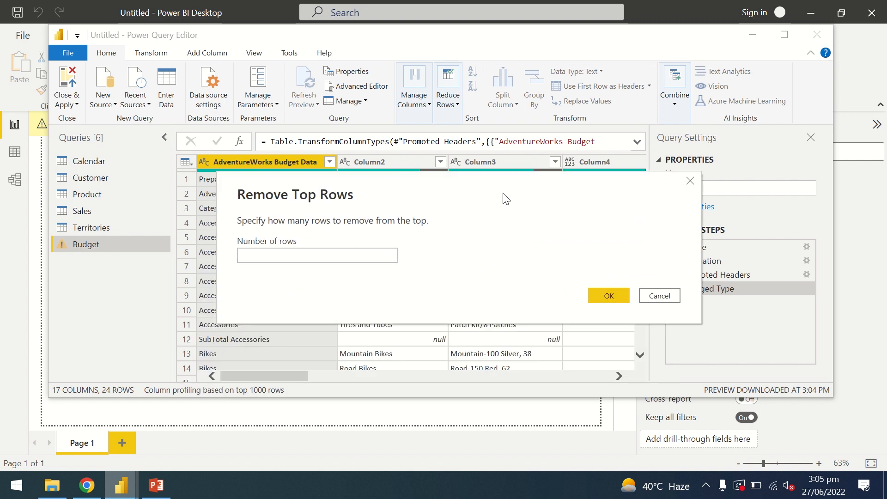
click(335, 259)
text(2)
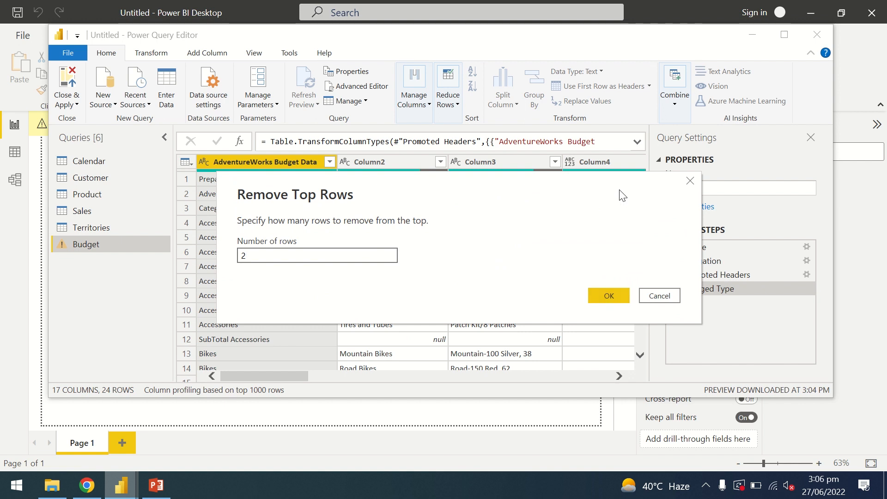
drag(593, 191, 554, 186)
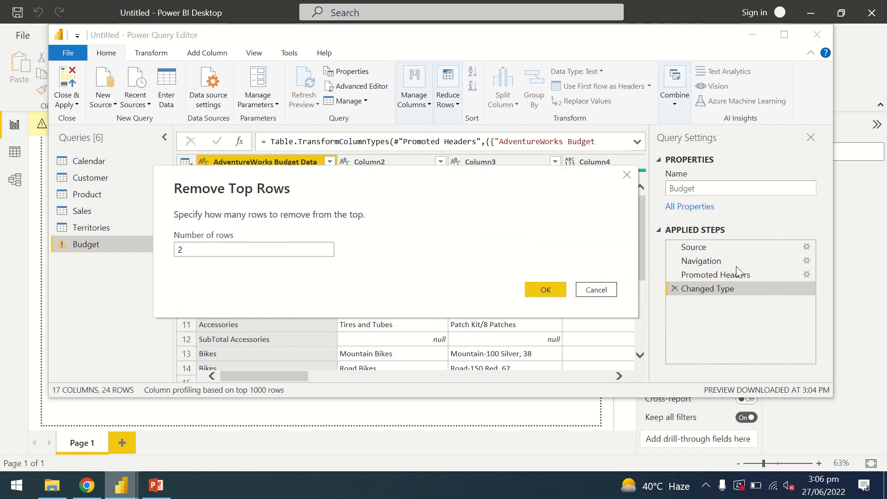
click(540, 292)
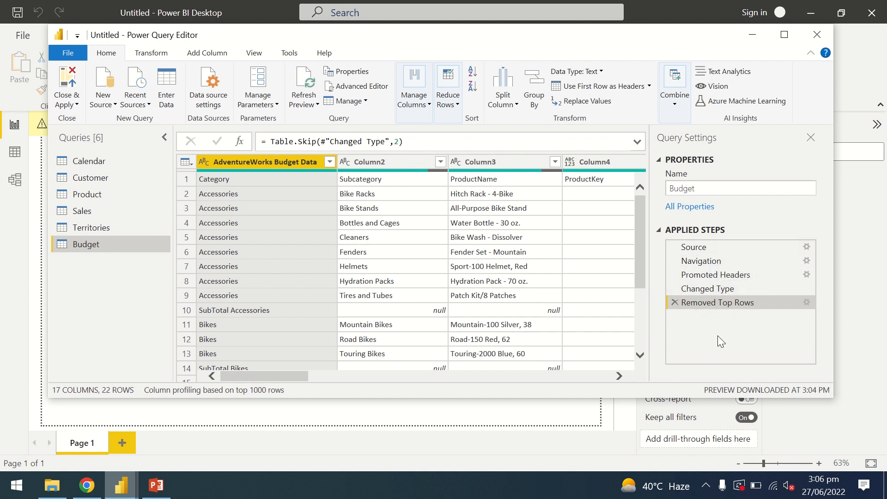
- Check the settings of the Removed Top Rows step and promote the Budget query's first row to column headers
double_click(720, 303)
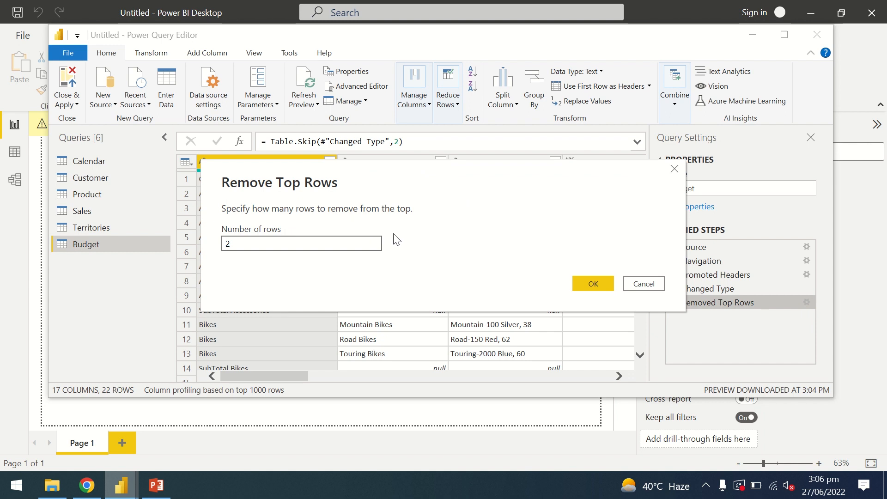
click(675, 171)
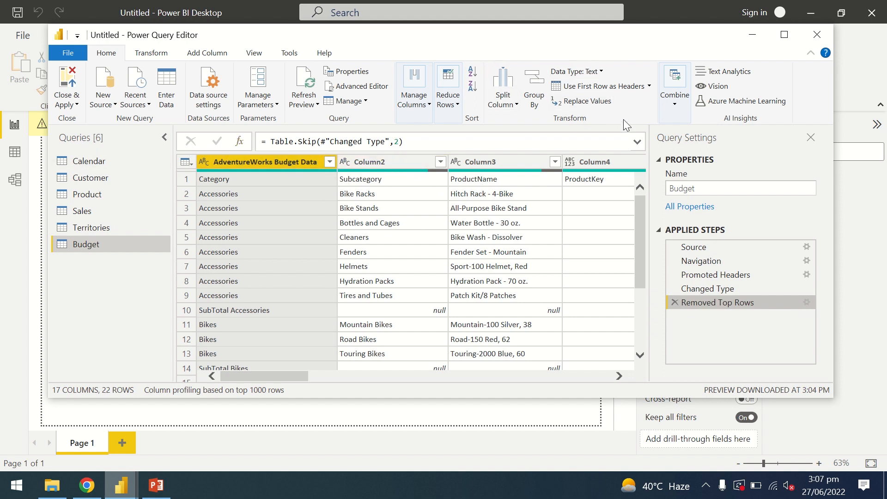
click(621, 87)
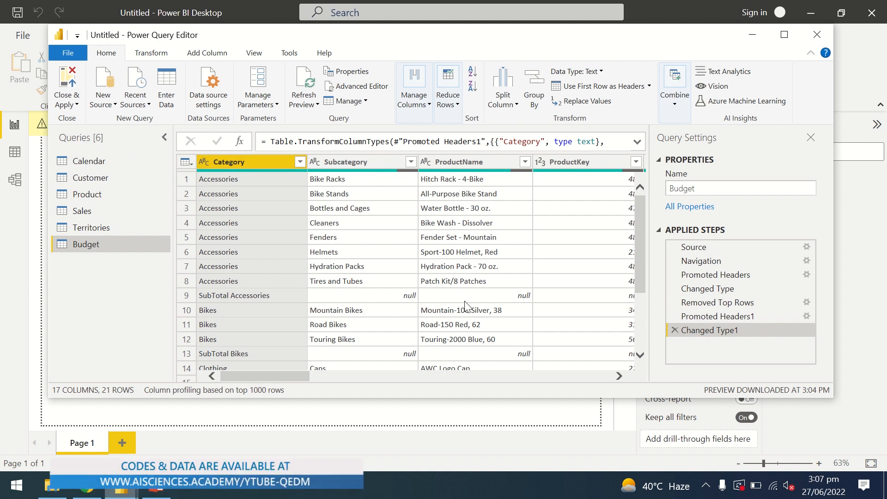
- Examine the Category column's text filter options and the subtotal and grand total rows in the Budget query
drag(645, 272, 642, 245)
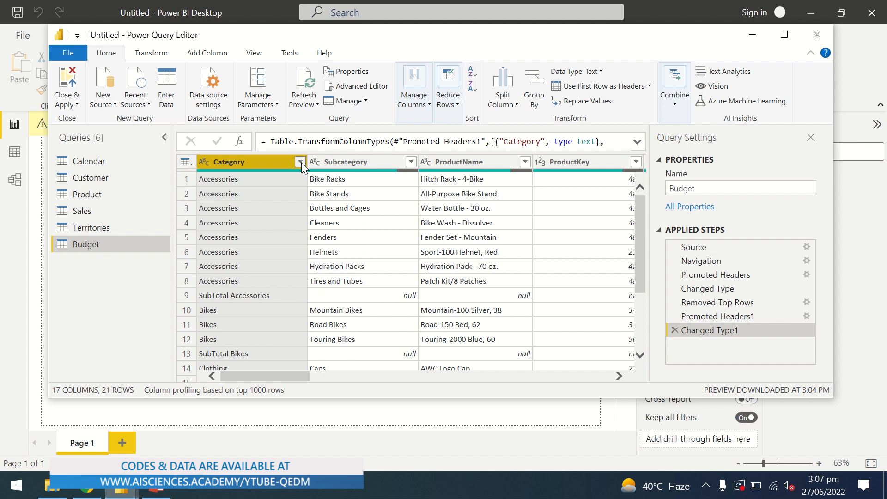
mouse_move(302, 162)
mouse_down()
mouse_move(289, 156)
mouse_move(303, 162)
mouse_up()
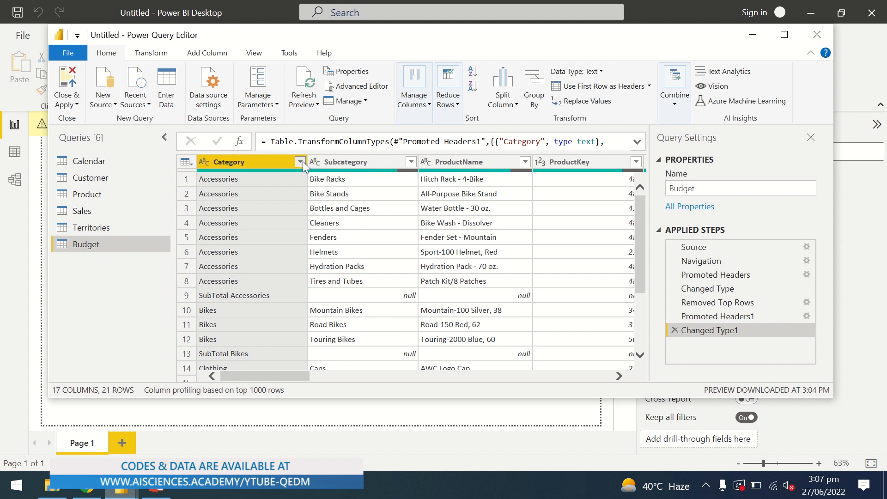
click(301, 162)
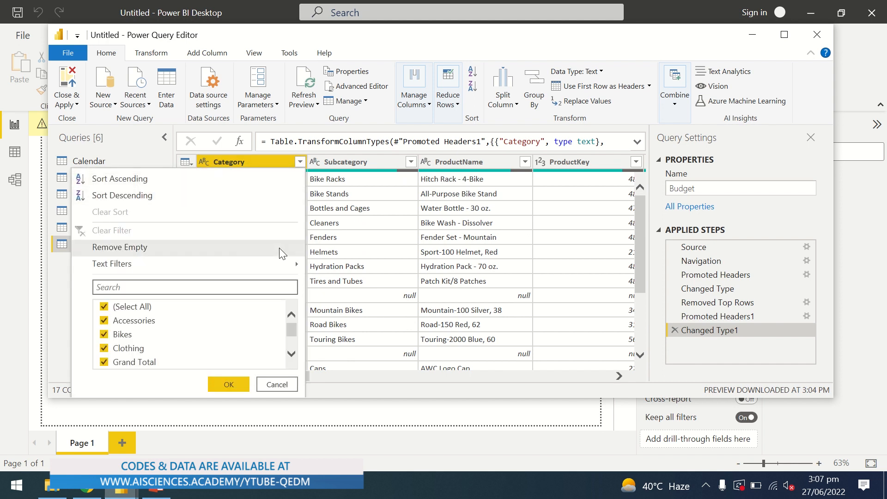
mouse_move(297, 265)
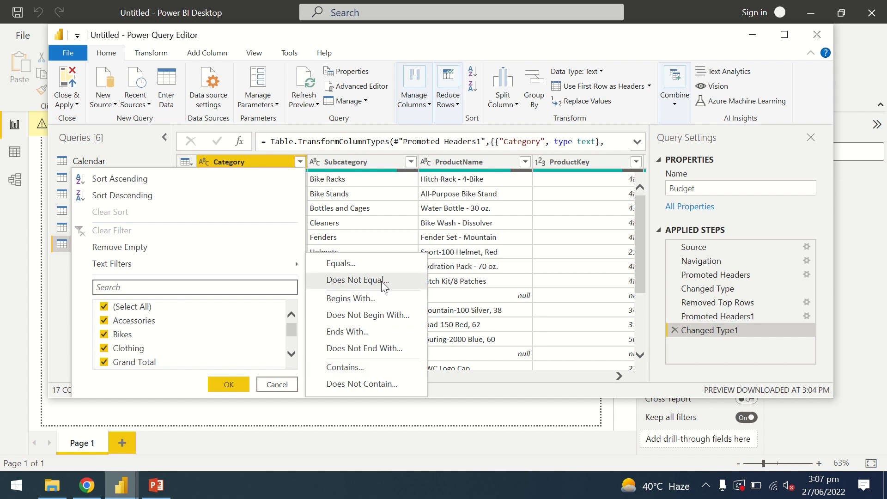
click(438, 208)
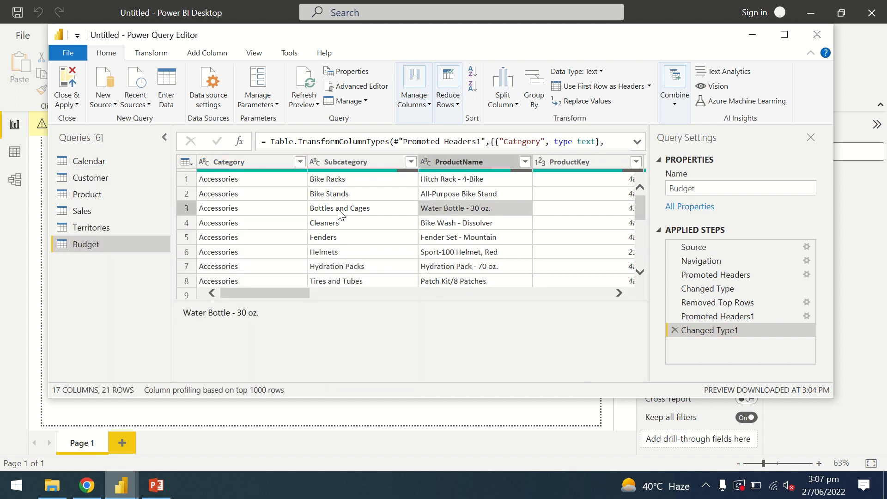
drag(642, 214, 635, 257)
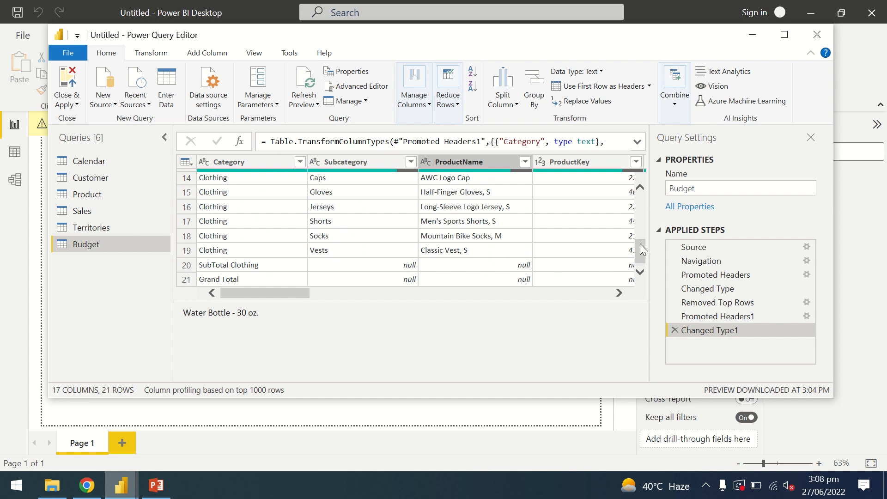
drag(640, 244, 639, 192)
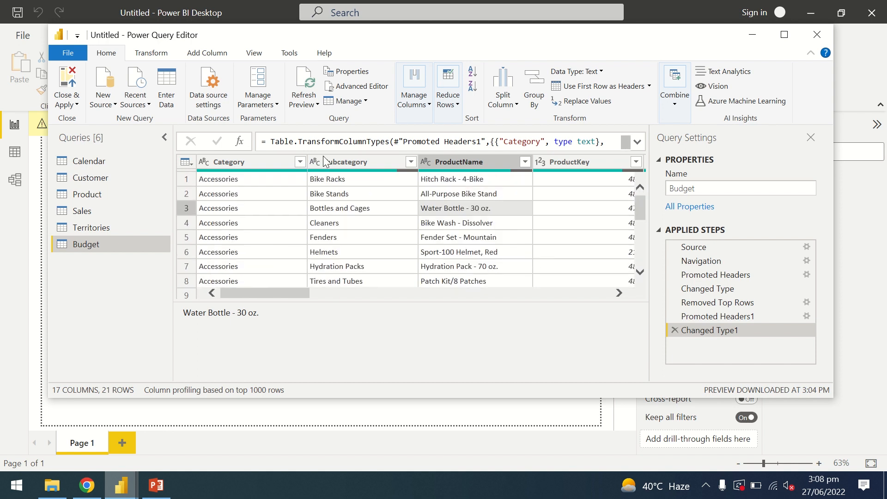
click(300, 160)
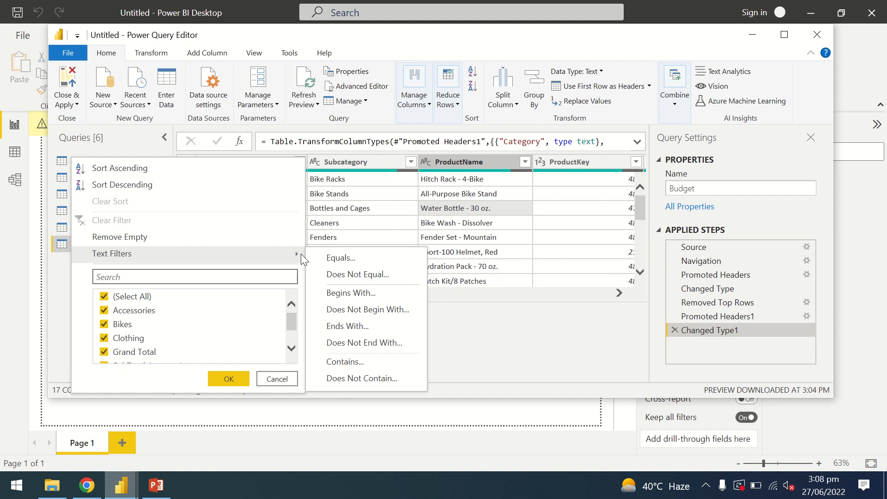
click(519, 211)
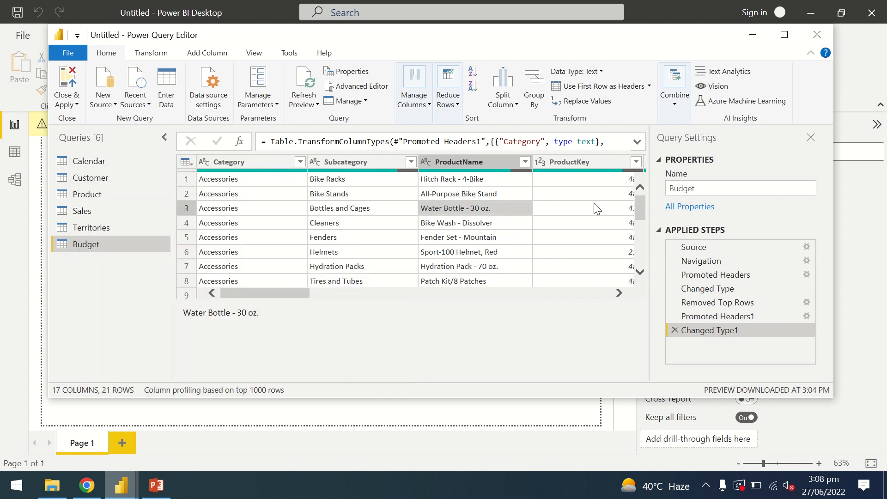
- Examine the number filter options available for the Feb, 2016 column
click(621, 293)
click(621, 292)
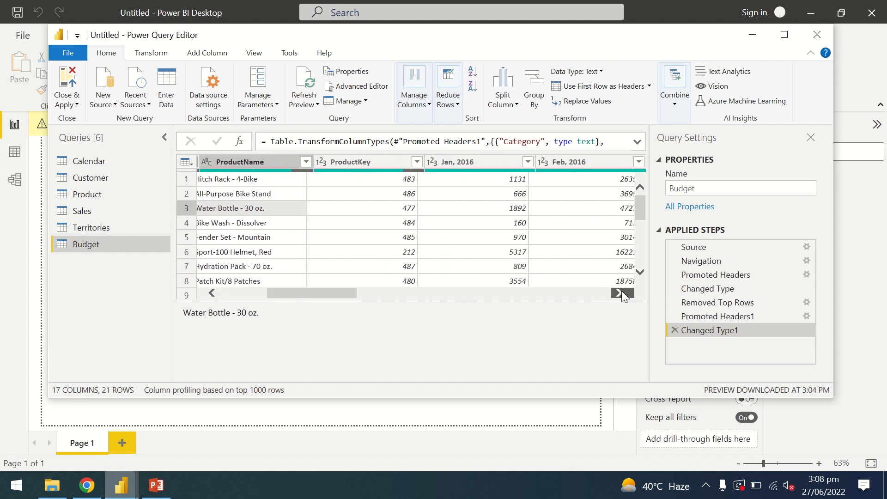
click(620, 292)
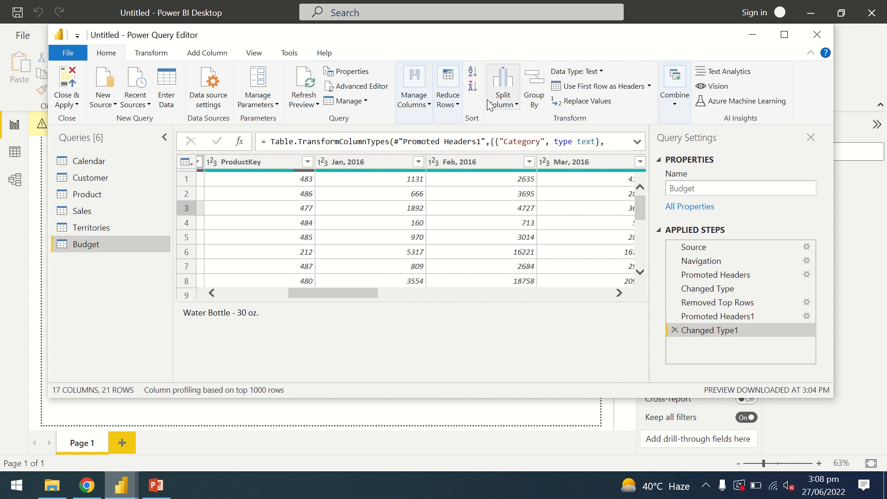
click(529, 162)
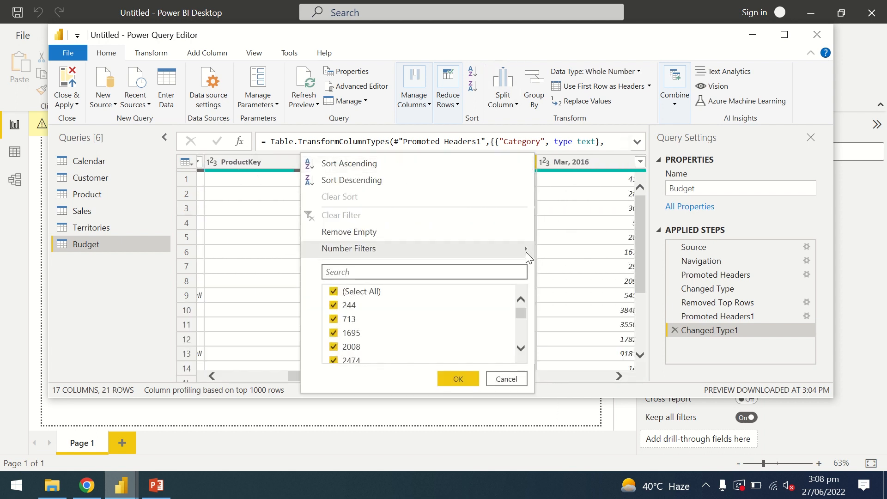
mouse_move(526, 252)
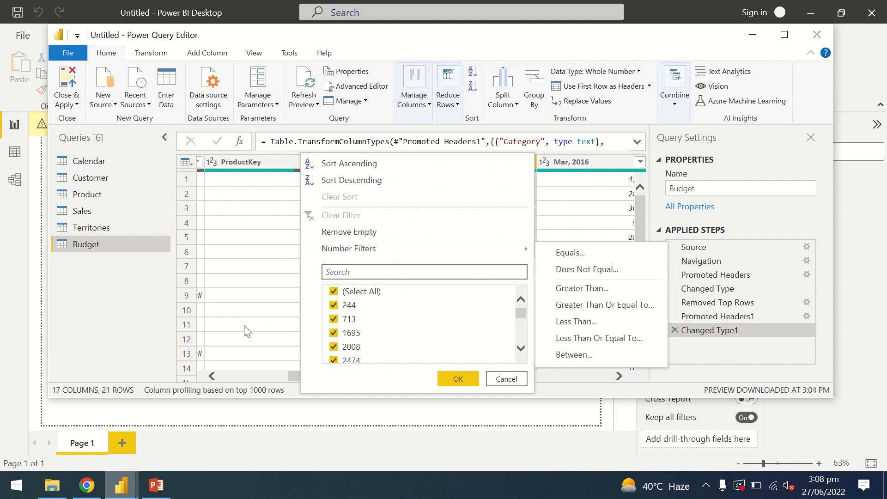
- Sort the Budget query's rows by the Category column in ascending order
click(213, 377)
click(212, 376)
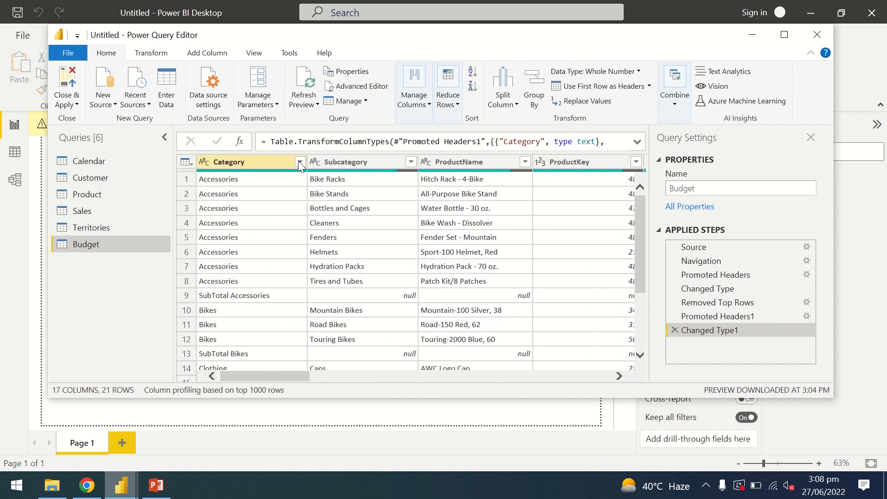
click(299, 162)
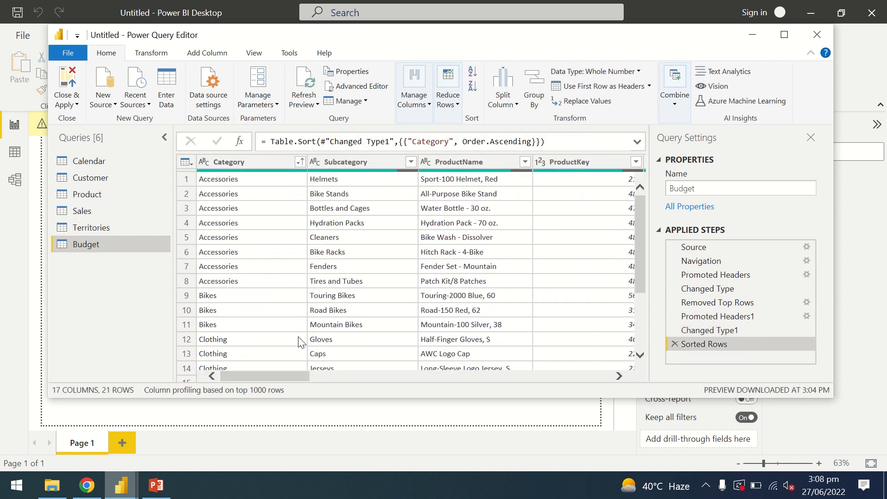
- Filter the Budget query's Category column to keep only rows that do not contain "Total"
click(301, 162)
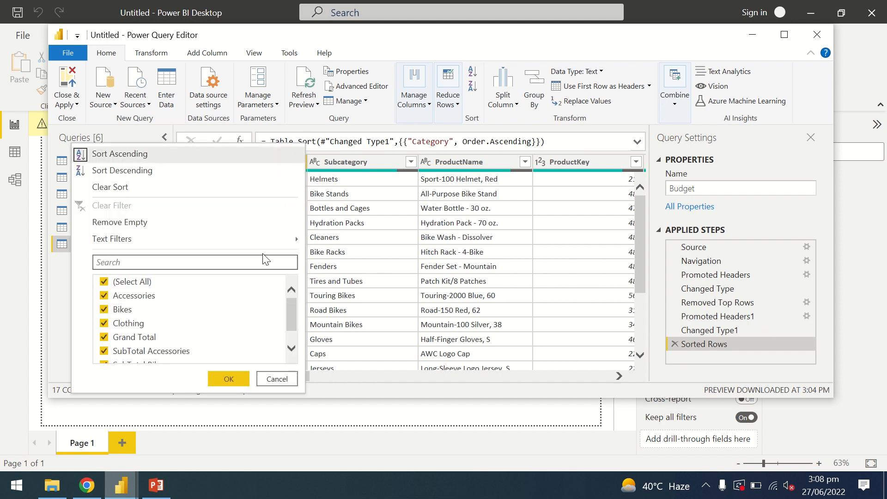
mouse_move(295, 237)
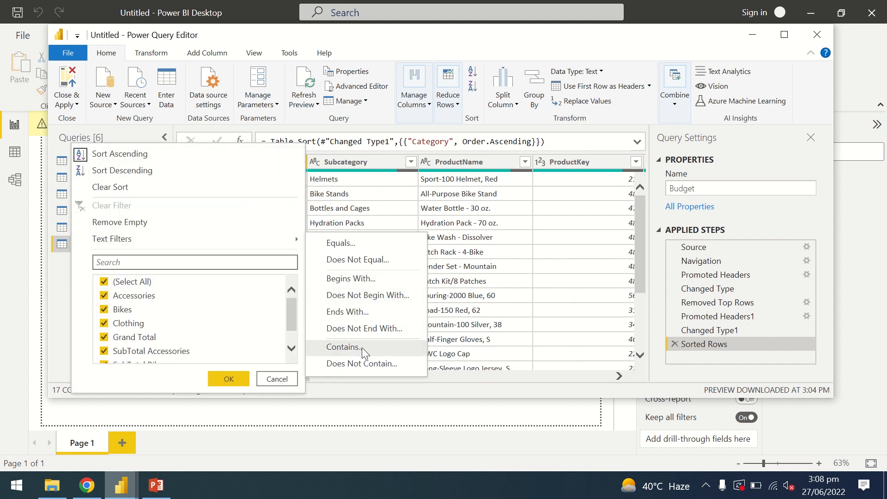
click(388, 365)
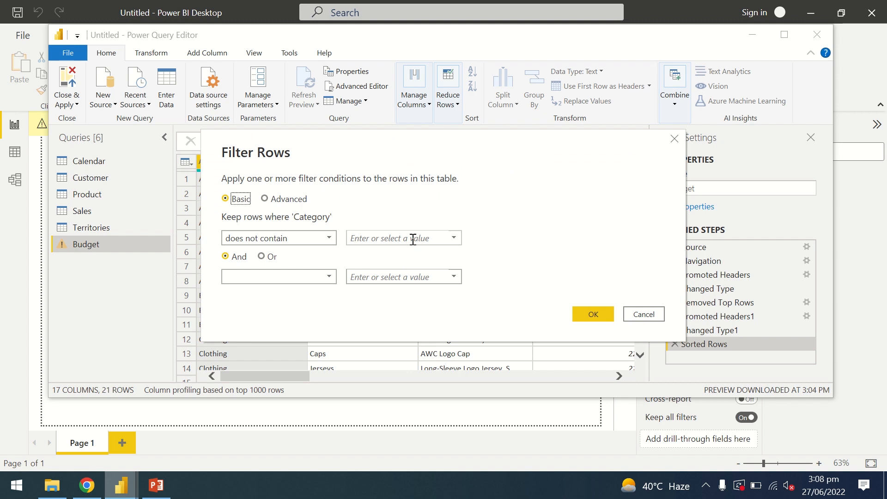
click(413, 239)
text(Total)
click(589, 315)
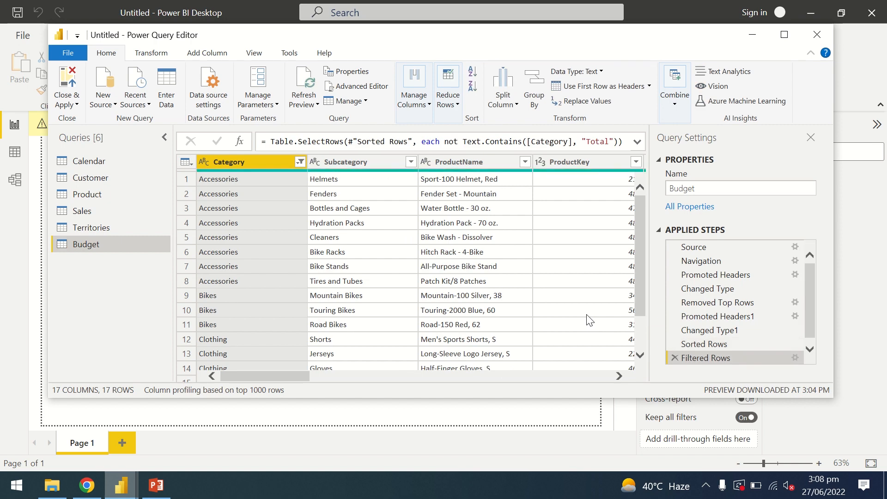
- Review the filtered Budget rows from first to last to check which categories remain
scroll(638, 246, down, 2)
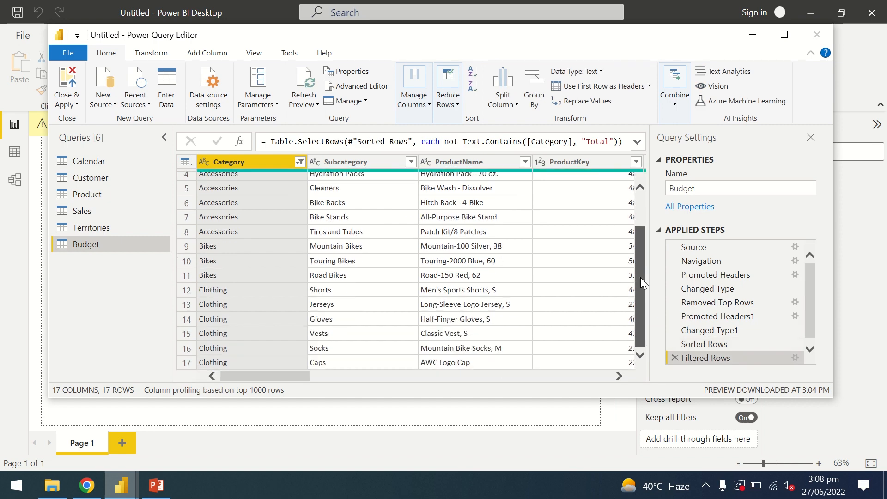
scroll(642, 283, up, 2)
scroll(644, 305, down, 2)
scroll(644, 275, up, 2)
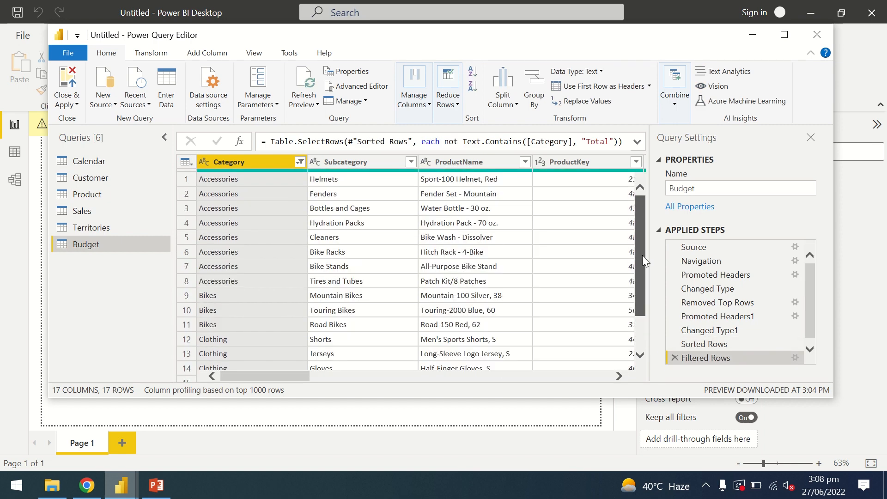
scroll(645, 264, down, 1)
scroll(645, 267, up, 1)
scroll(646, 282, down, 2)
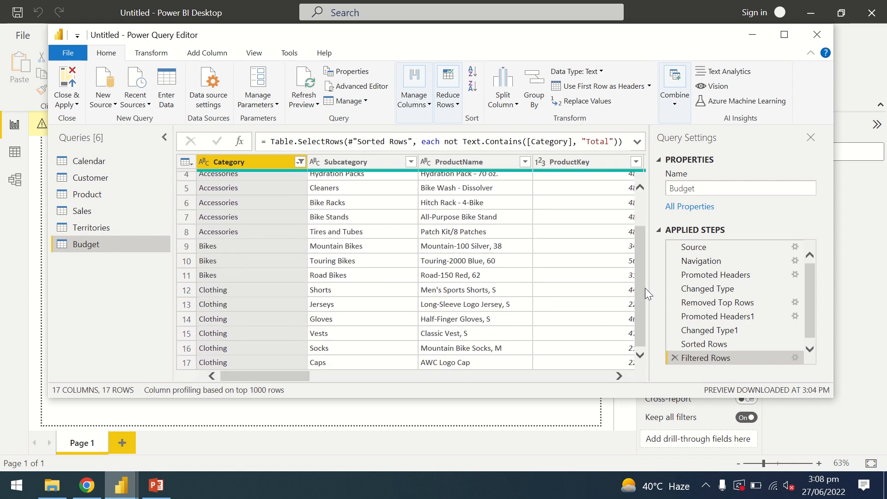
drag(275, 375, 240, 377)
drag(636, 268, 639, 213)
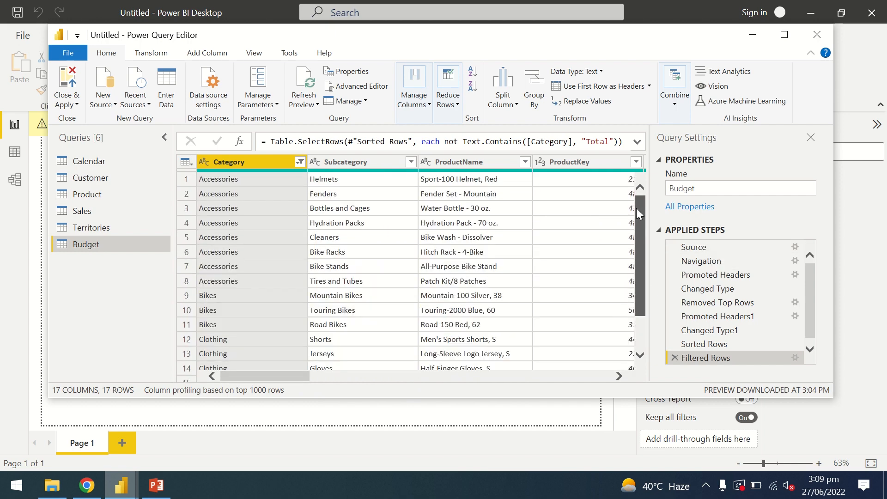
drag(641, 250, 645, 197)
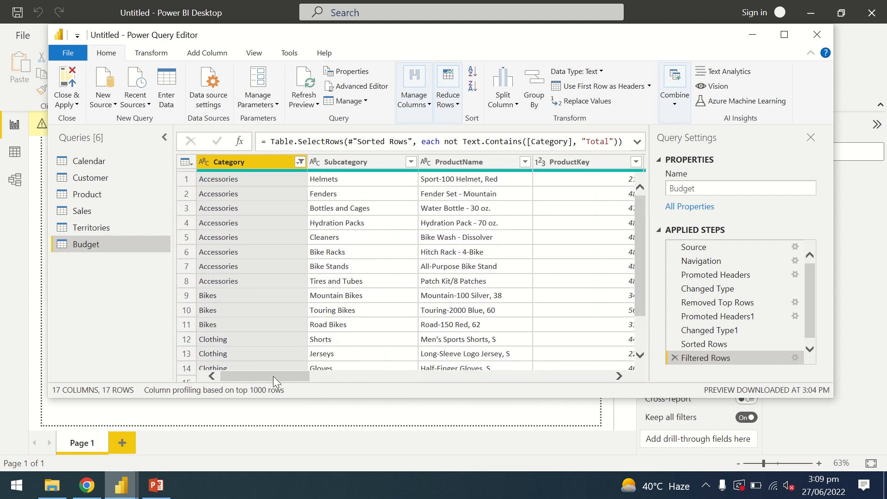
drag(273, 376, 243, 373)
scroll(639, 293, down, 1)
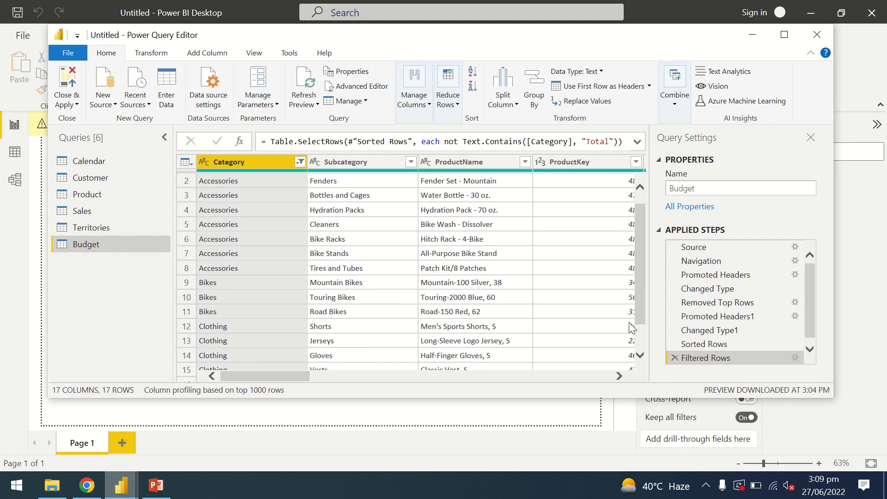
- Examine the Budget query's monthly columns from Jan, 2016 through Dec, 2016 and the layout of their values
click(620, 376)
click(620, 375)
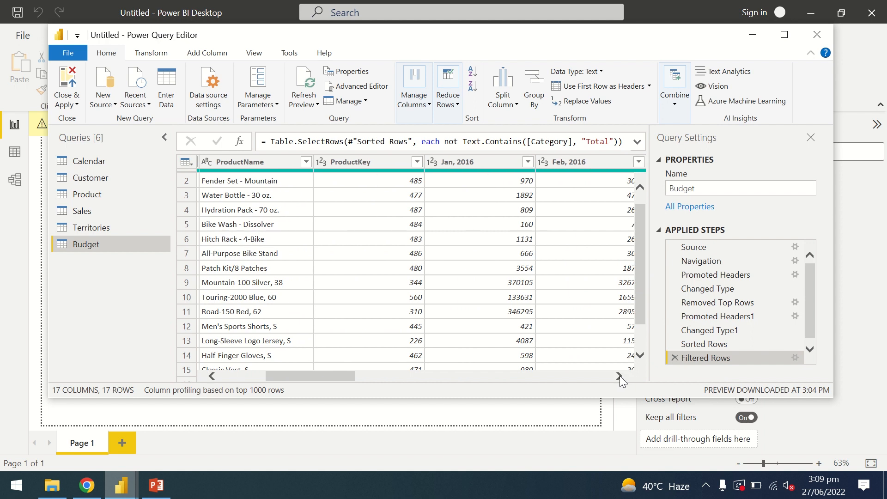
click(620, 375)
click(620, 376)
click(620, 376)
click(619, 376)
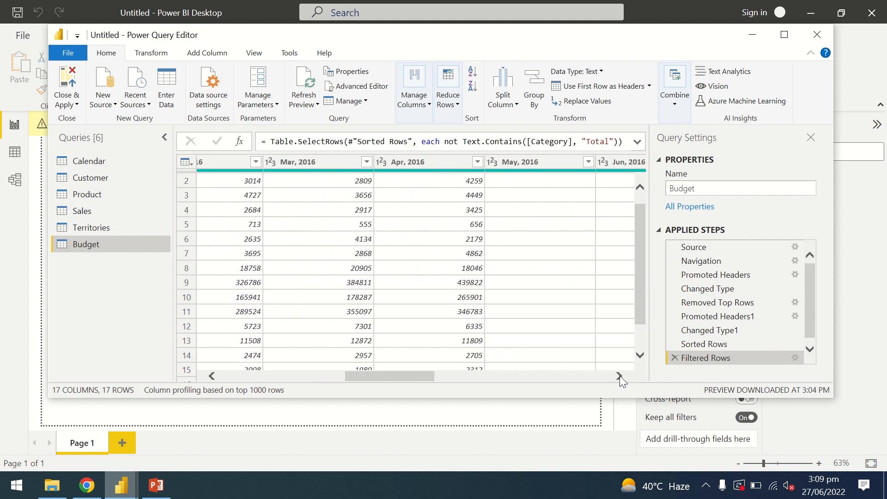
click(620, 376)
click(620, 376)
click(619, 375)
click(620, 376)
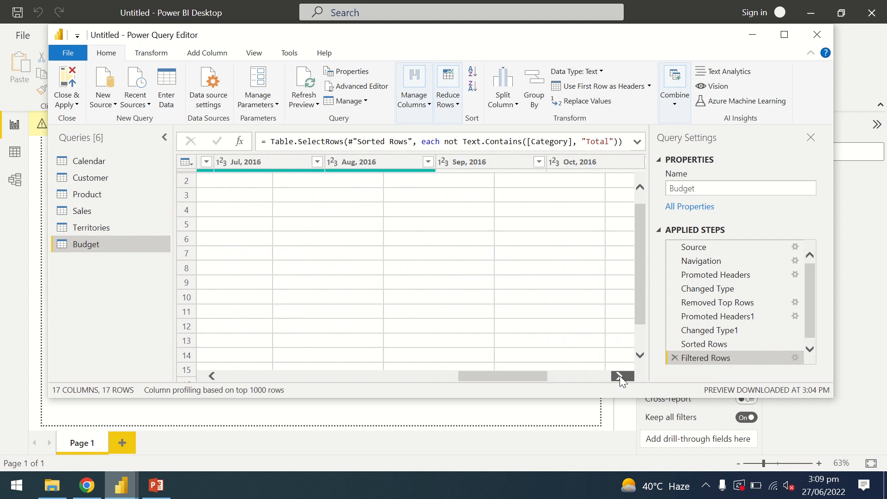
click(620, 375)
click(620, 375)
click(620, 376)
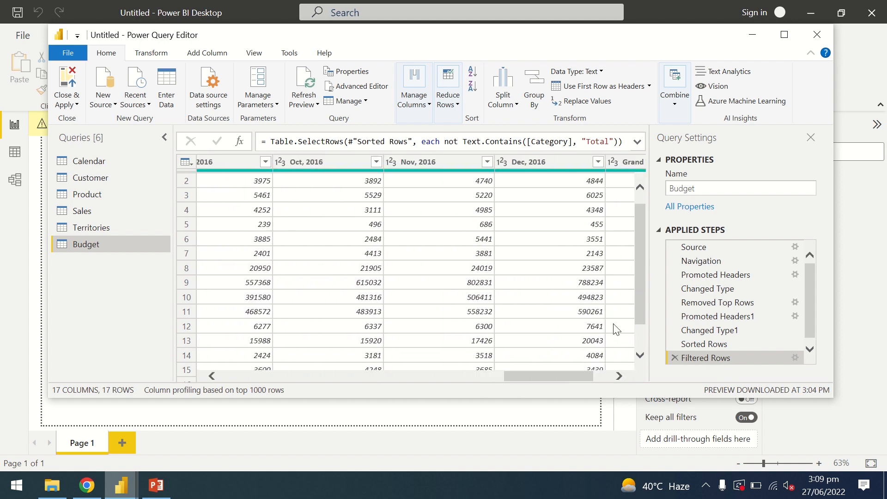
drag(551, 376, 415, 372)
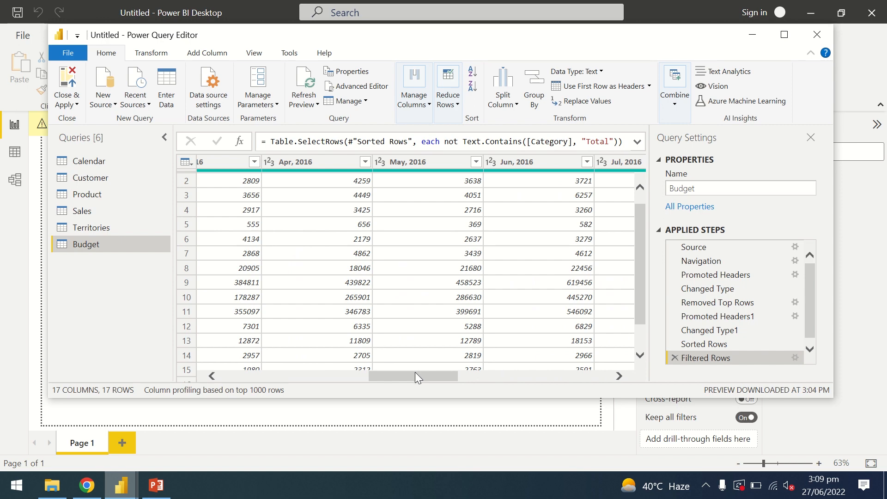
drag(415, 378, 291, 396)
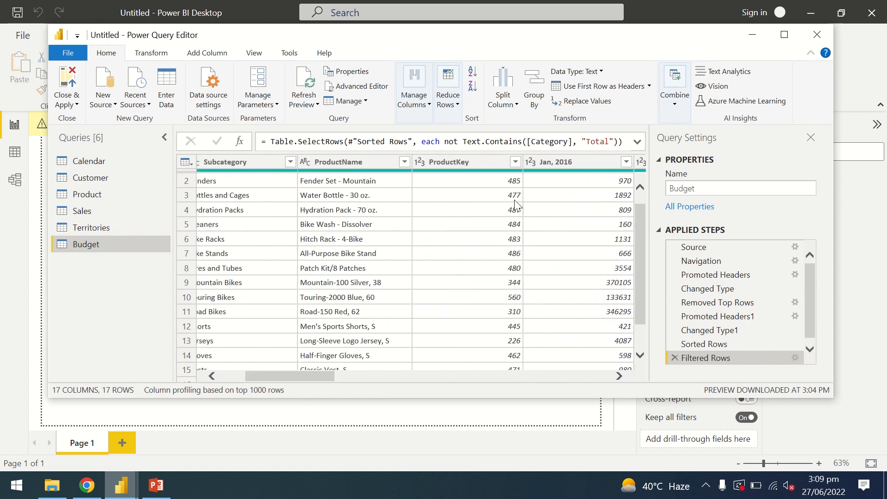
- Select the Jan, 2016 through May, 2016 columns together in the Budget query
click(620, 376)
click(620, 376)
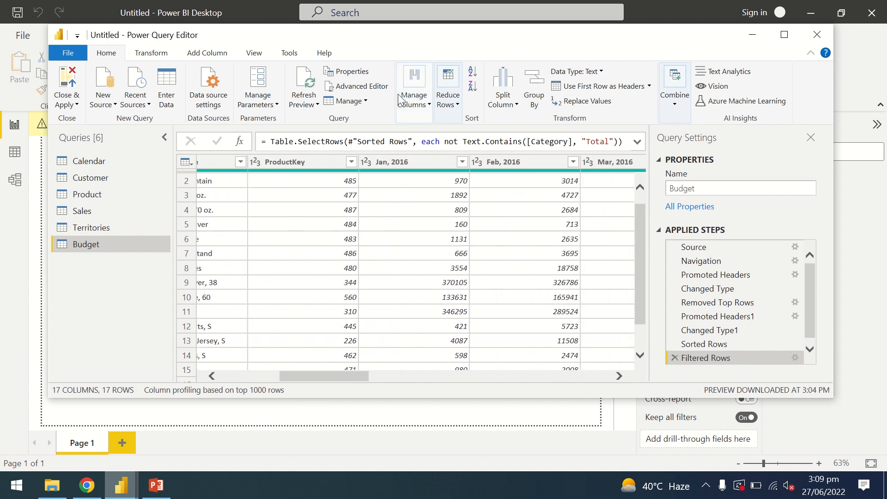
click(406, 161)
ctrl+click(502, 162)
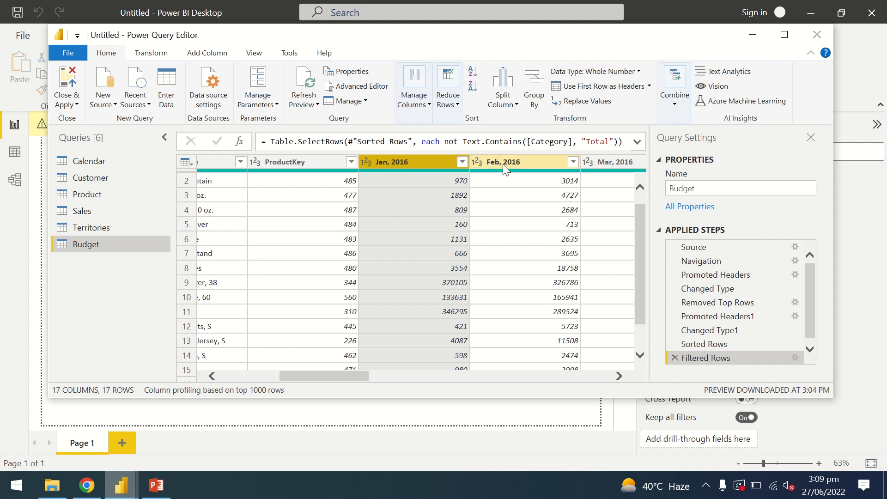
ctrl+click(600, 166)
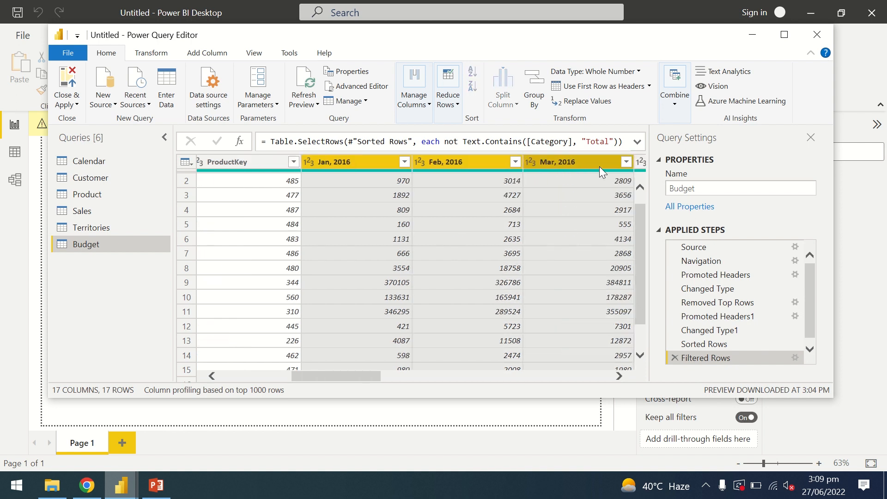
click(620, 376)
click(620, 376)
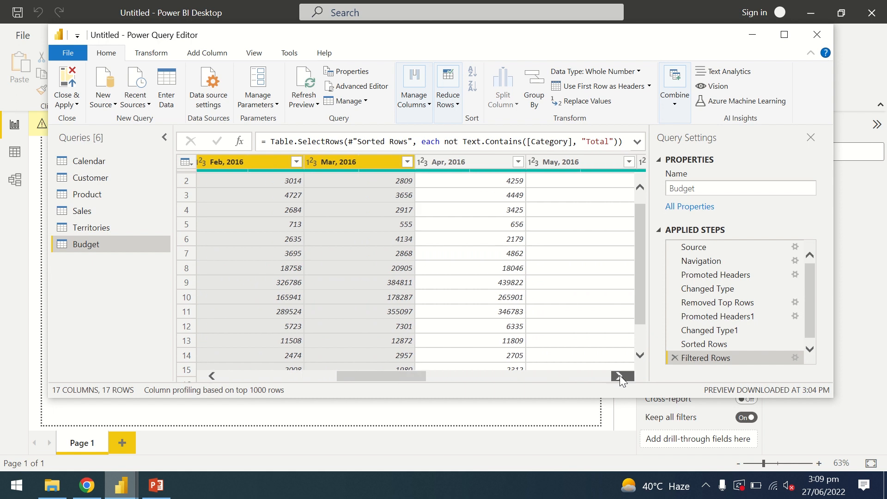
ctrl+click(478, 159)
ctrl+click(542, 161)
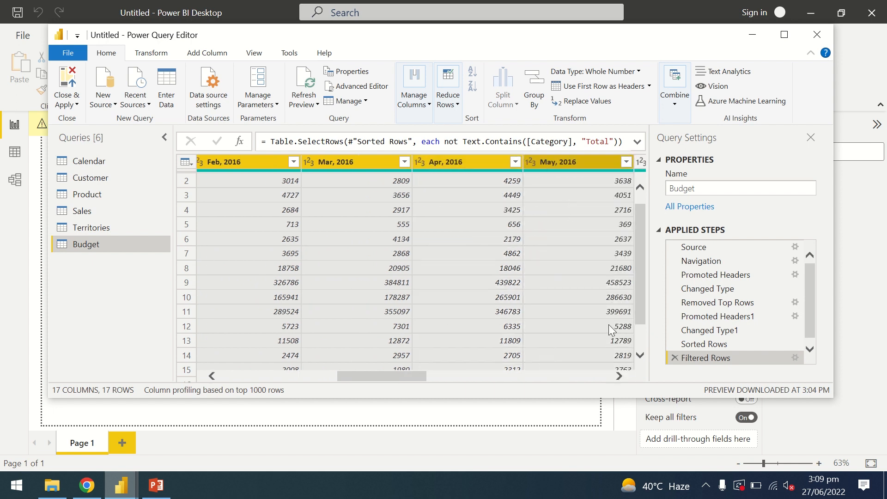
- Extend the column selection with Jun, 2016 through Dec, 2016, keeping the earlier months selected
click(619, 378)
click(619, 377)
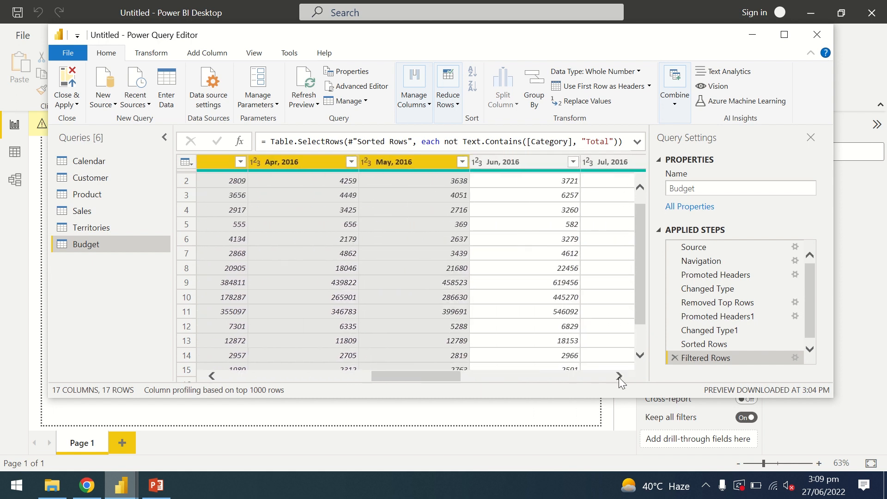
click(620, 378)
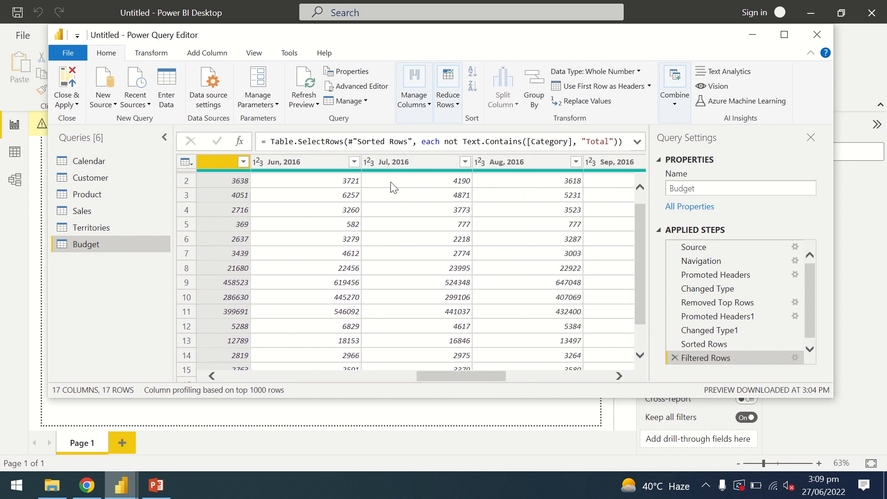
ctrl+click(320, 159)
mouse_move(398, 162)
mouse_down()
mouse_move(490, 162)
mouse_move(410, 159)
mouse_up()
mouse_move(410, 160)
mouse_down()
mouse_move(403, 163)
mouse_move(486, 162)
mouse_move(420, 163)
mouse_up()
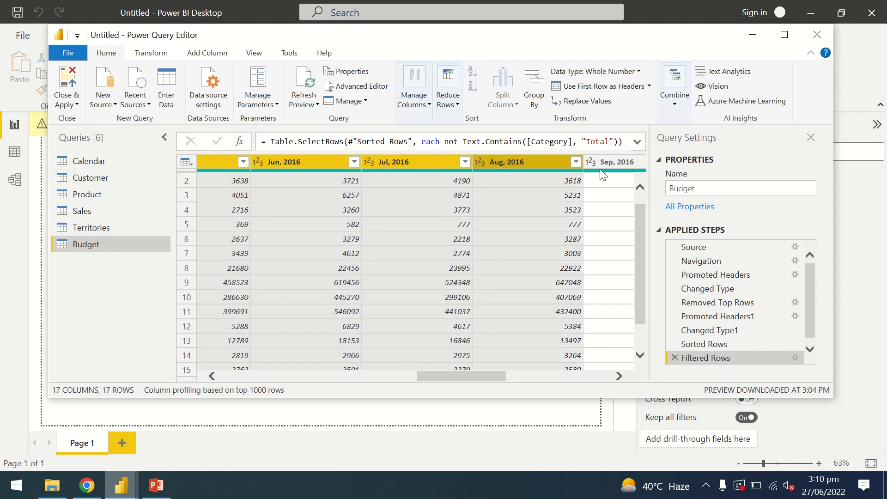
shift+click(614, 163)
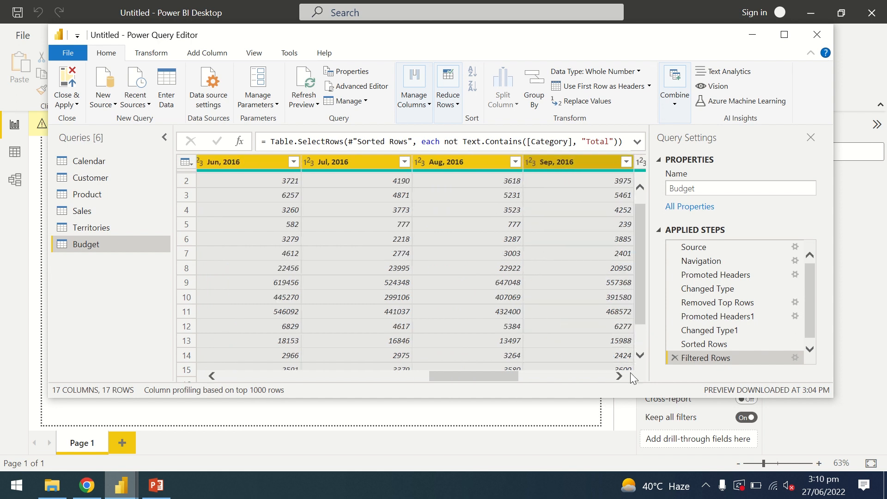
drag(620, 377, 620, 377)
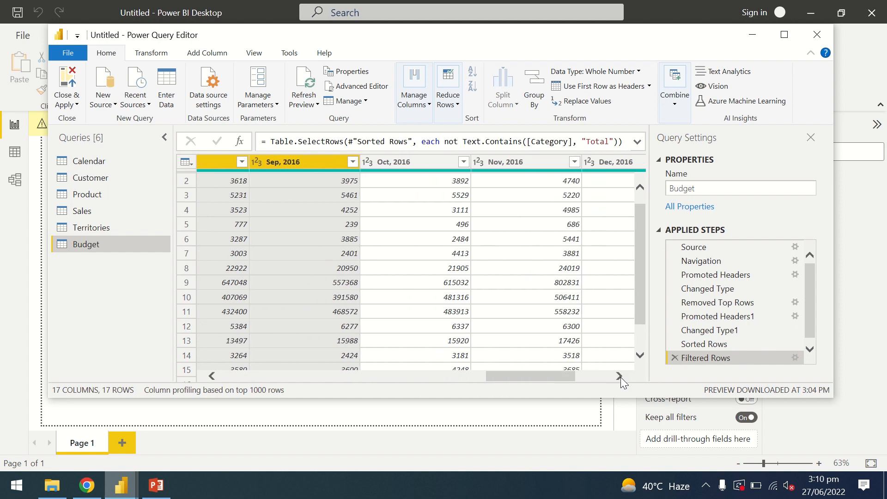
shift+click(419, 163)
shift+click(502, 164)
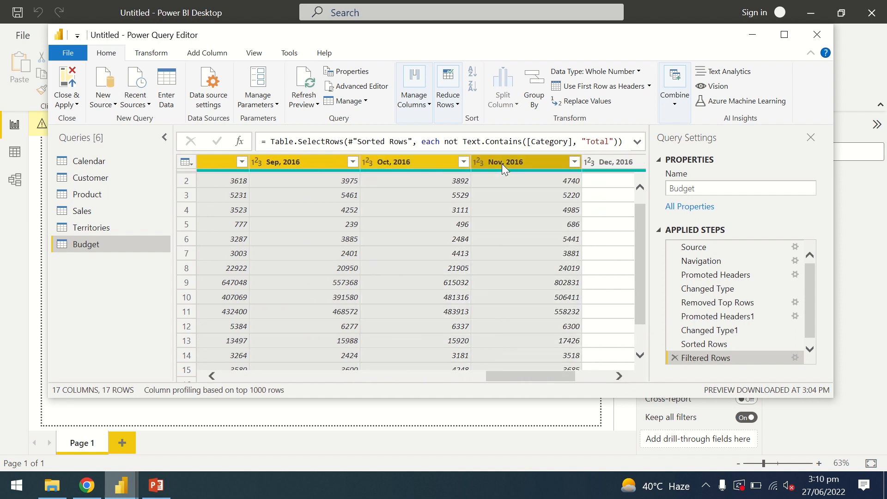
shift+click(609, 168)
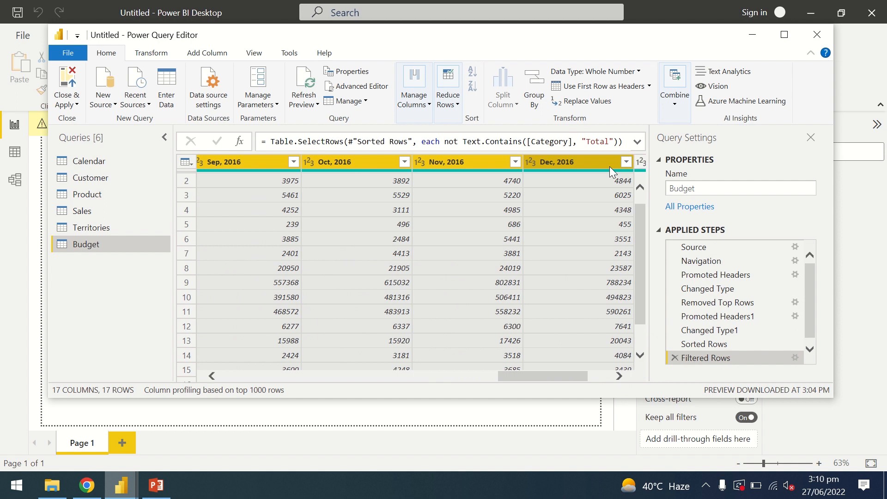
- Try transposing the Budget table, inspect the swapped rows and columns, and delete the transpose step
mouse_move(106, 1)
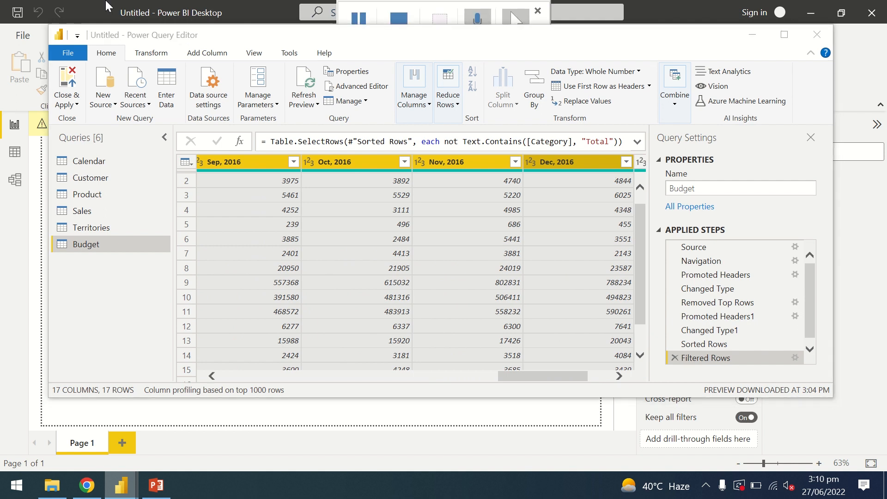
click(152, 53)
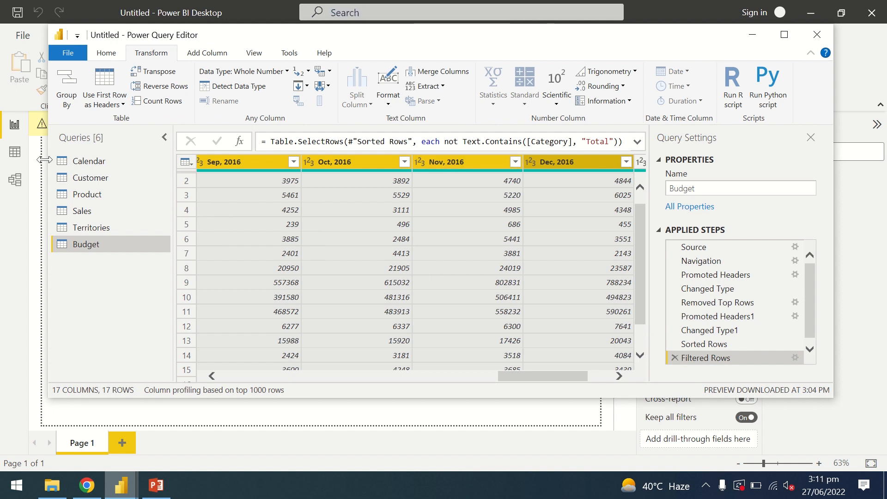
click(170, 73)
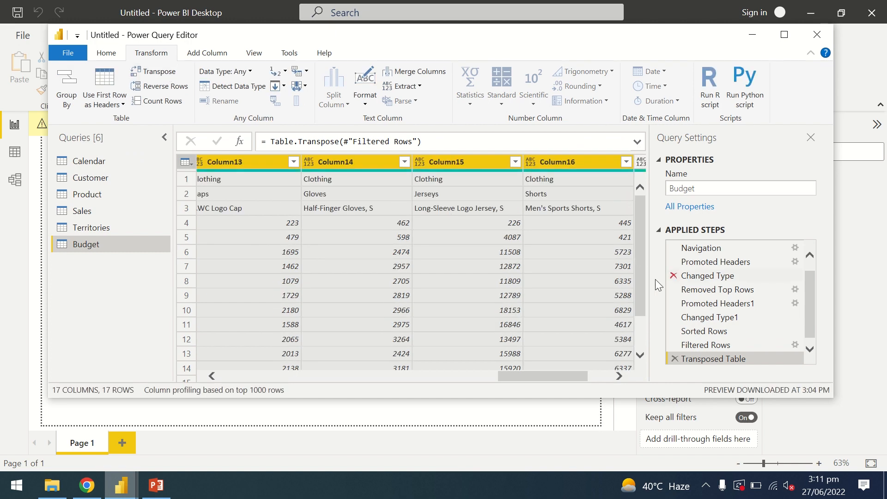
drag(562, 377, 355, 358)
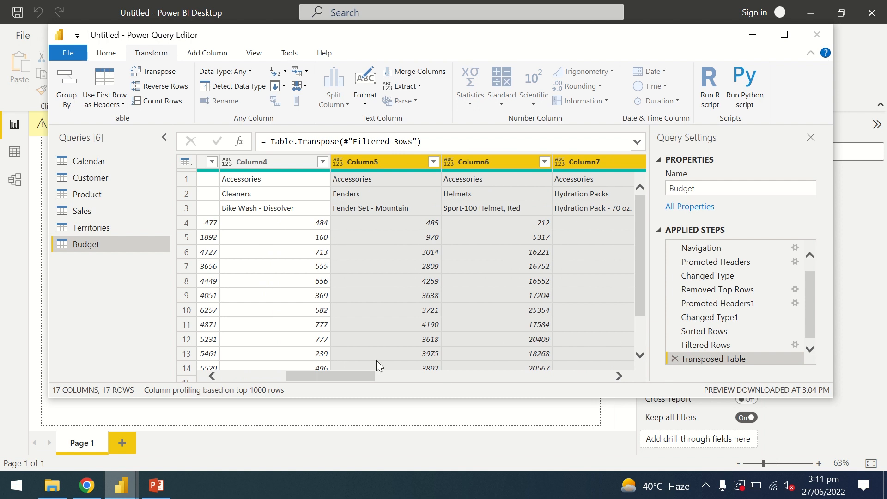
drag(357, 379, 284, 378)
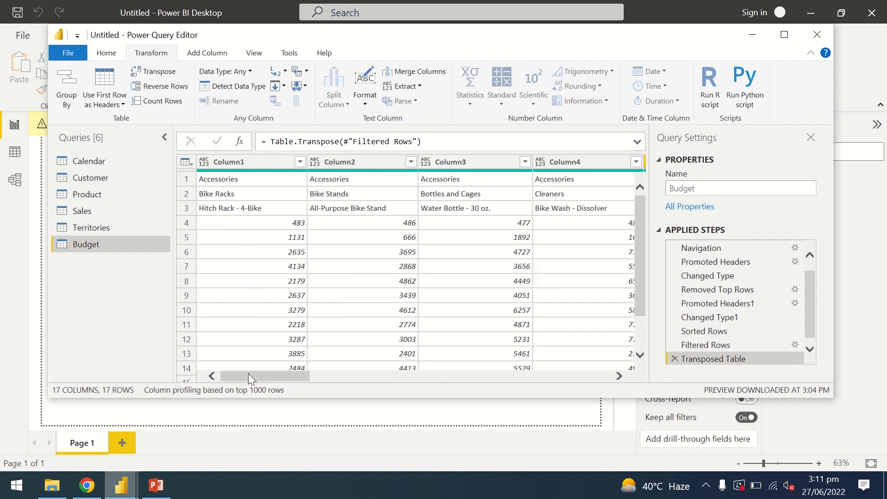
click(674, 358)
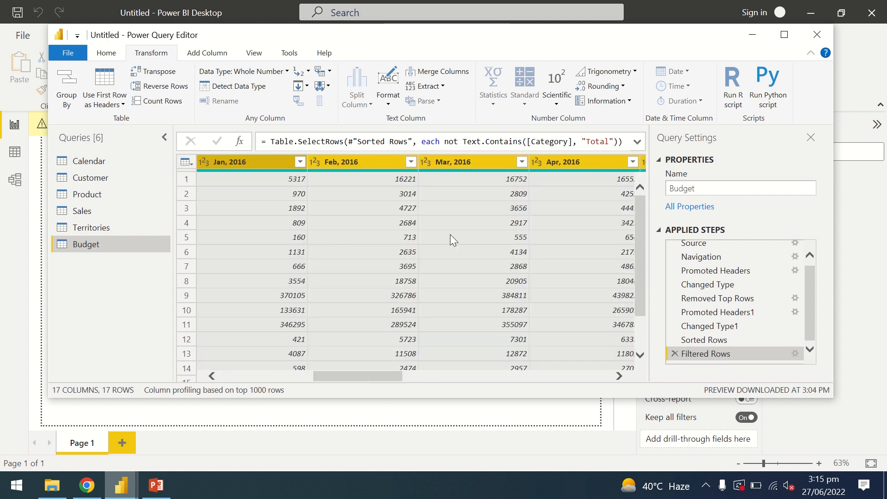
- Unpivot only the selected 2016 month columns of the Budget query into attribute-value pairs
click(331, 72)
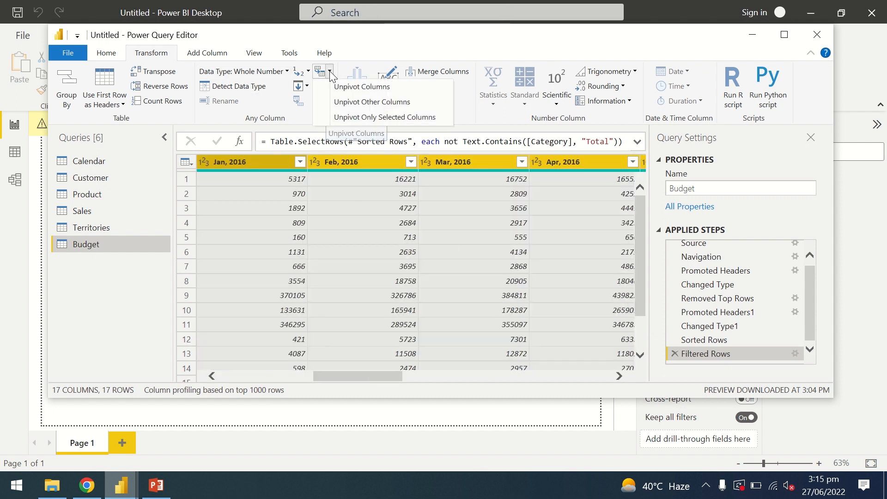
click(388, 117)
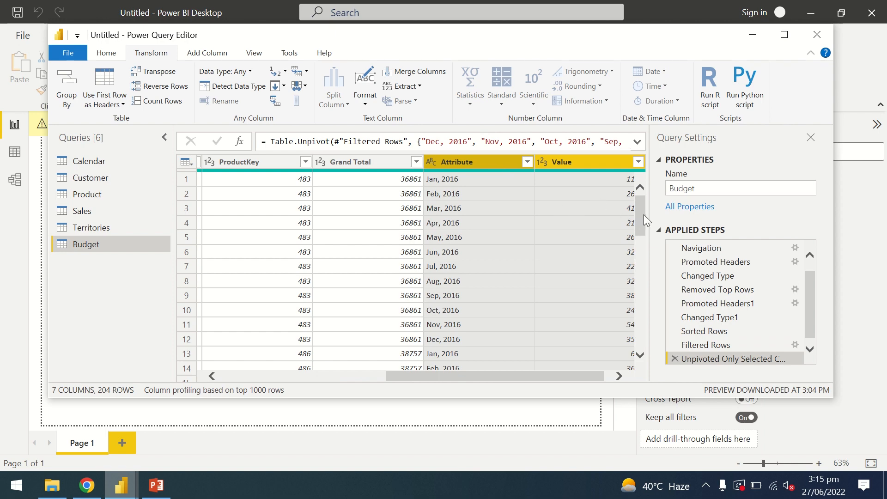
drag(644, 215, 652, 190)
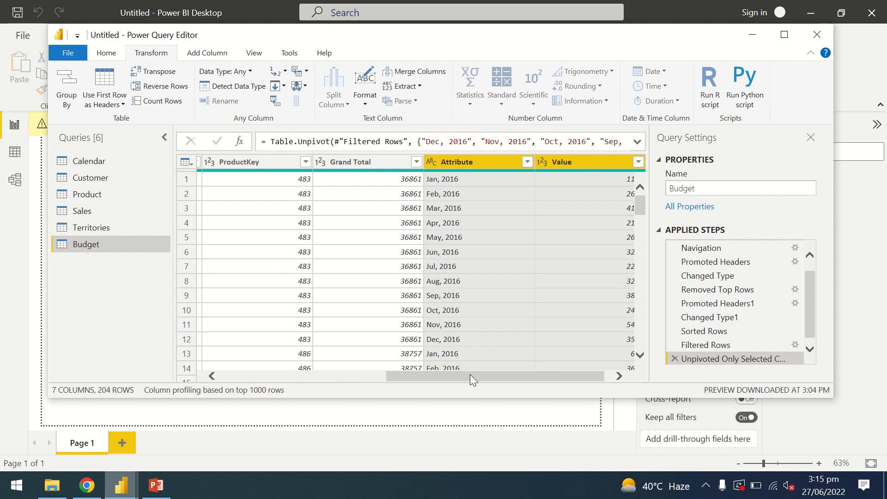
mouse_move(470, 375)
mouse_down()
mouse_move(415, 373)
mouse_move(473, 381)
mouse_move(401, 375)
mouse_move(461, 386)
mouse_up()
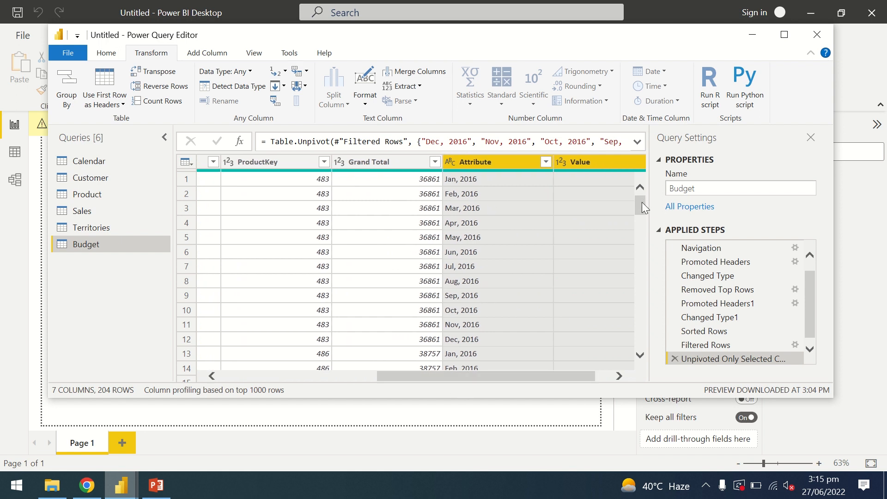
drag(643, 208, 650, 183)
- Rename the Budget query's Attribute column to Date and set its data type to Date
double_click(484, 161)
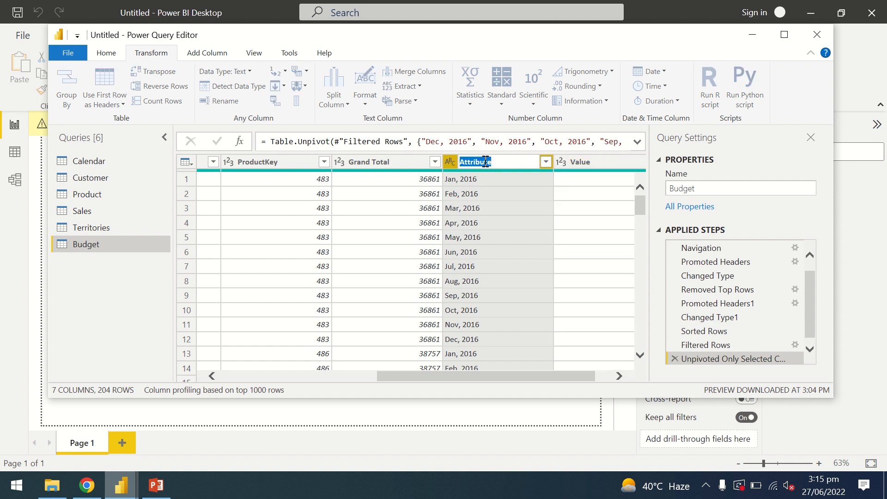
text(Date)
key(Return)
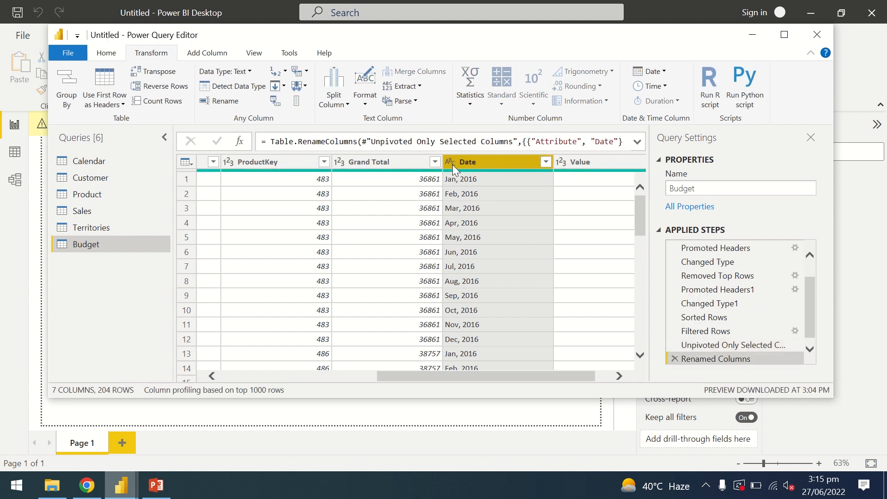
click(451, 162)
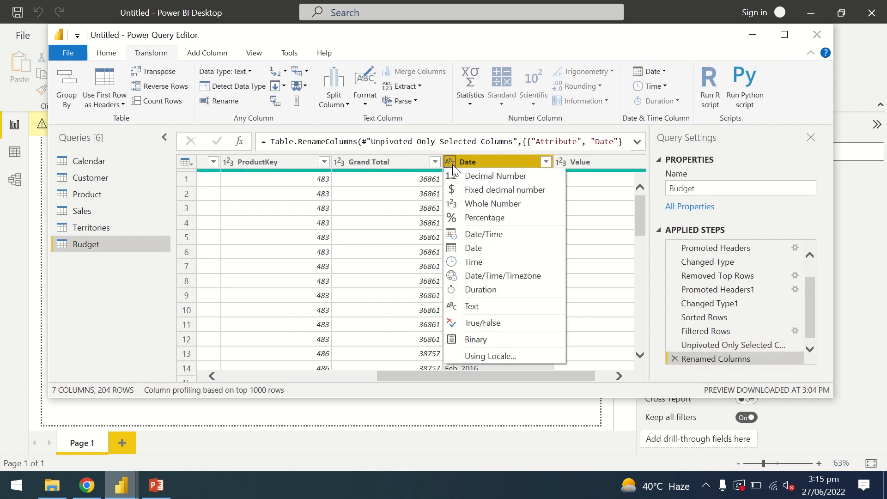
click(507, 250)
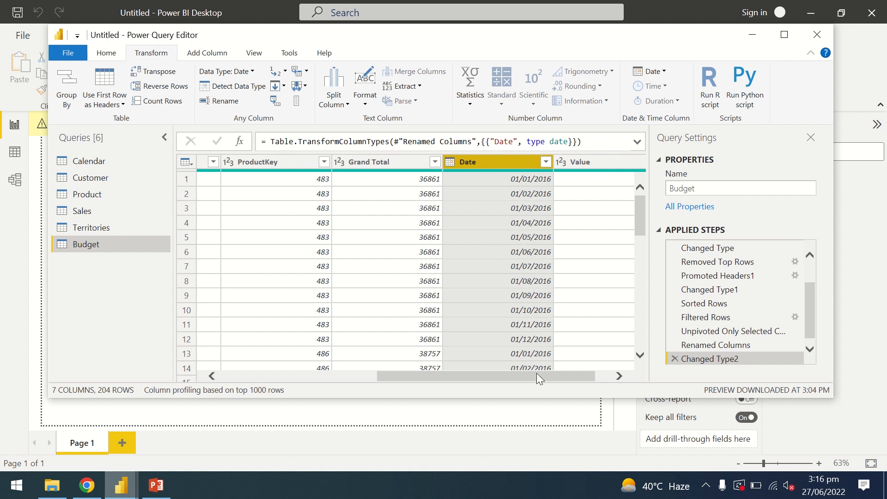
- Rename the Budget query's Value column to "Budget amount"
drag(537, 374, 603, 382)
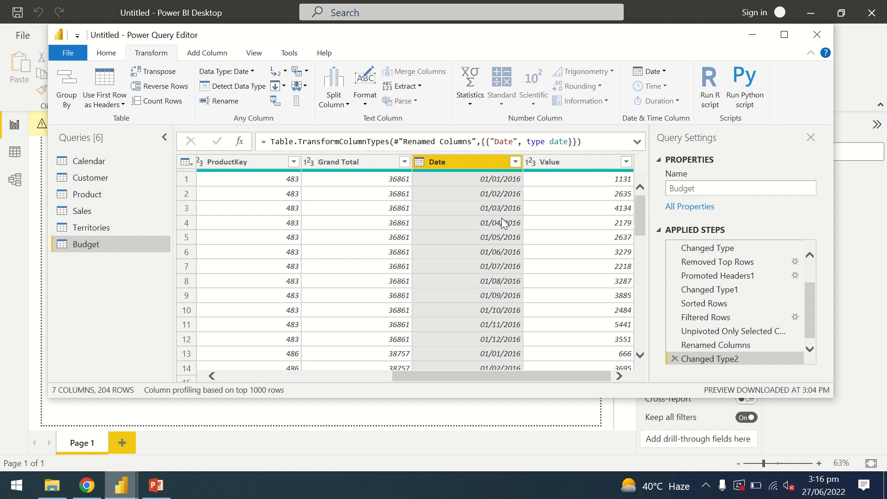
double_click(557, 161)
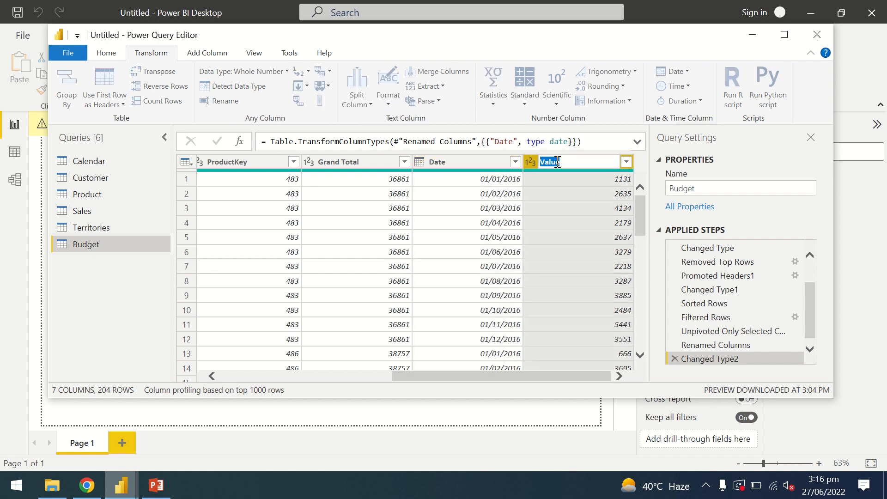
text(Budget amount)
click(542, 204)
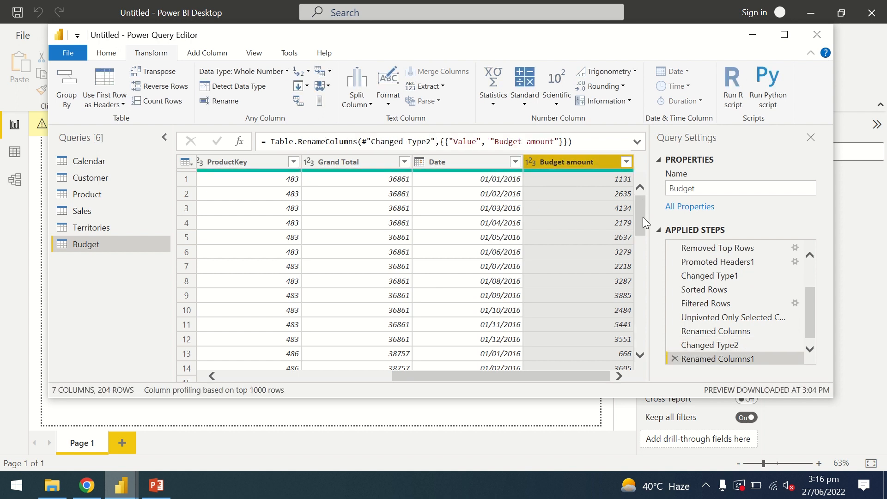
- Review the reshaped Budget rows and columns, and close the Power Query Editor with all changes applied
drag(642, 218, 642, 365)
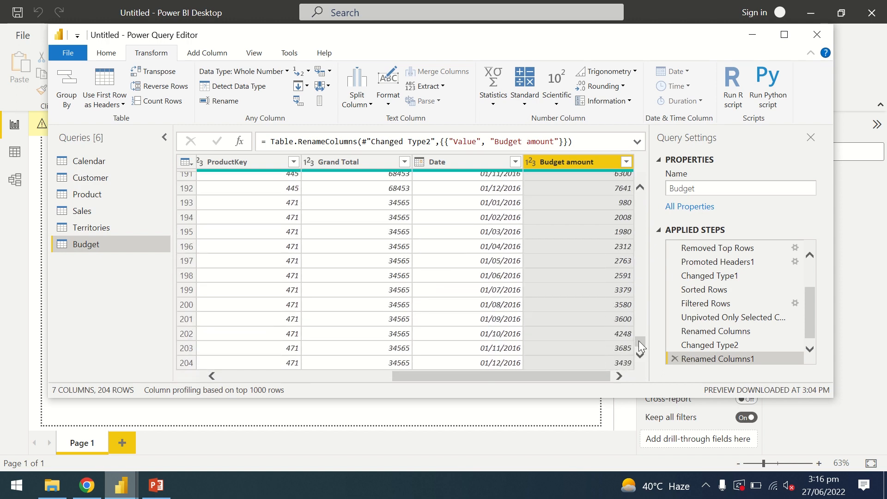
drag(639, 346, 642, 230)
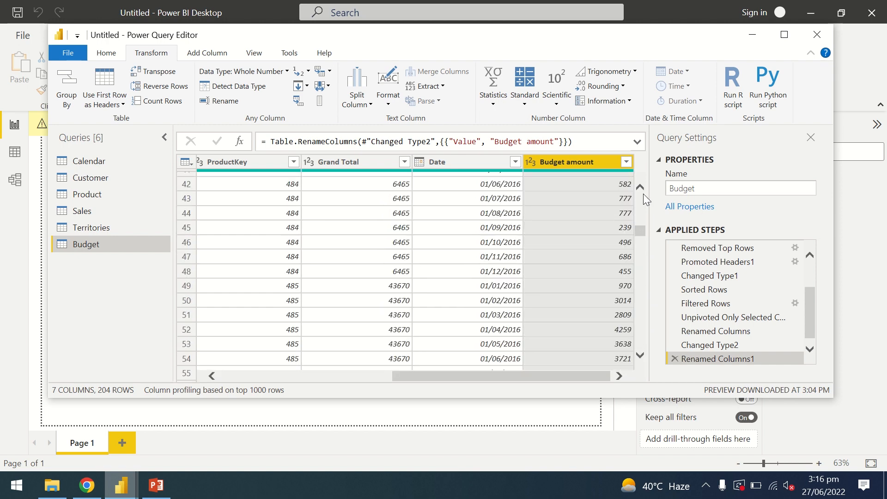
drag(644, 193, 644, 185)
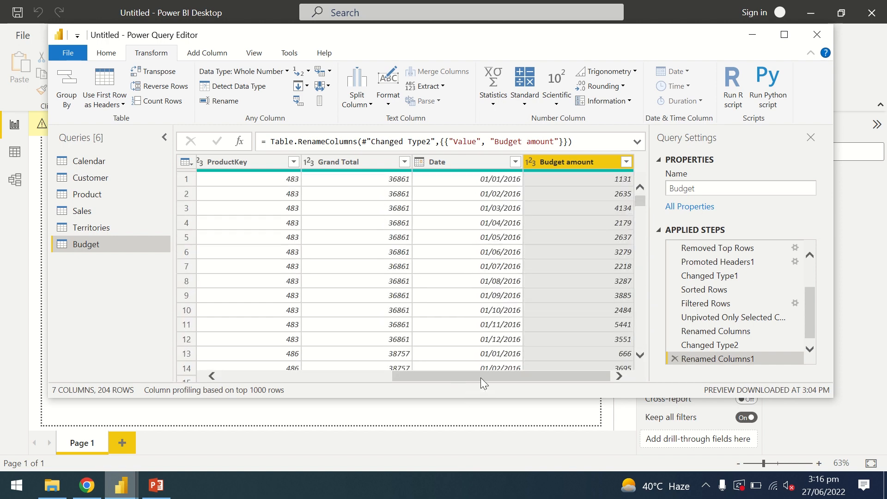
drag(480, 378, 286, 365)
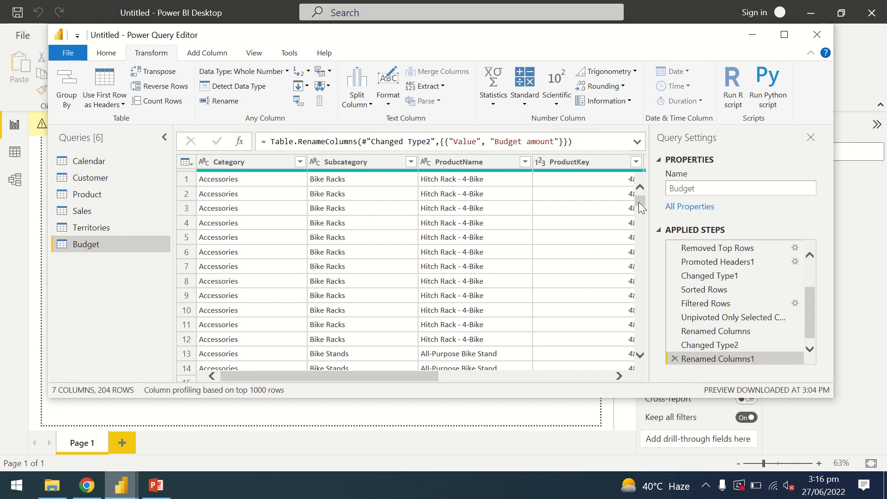
drag(642, 229, 638, 137)
click(108, 53)
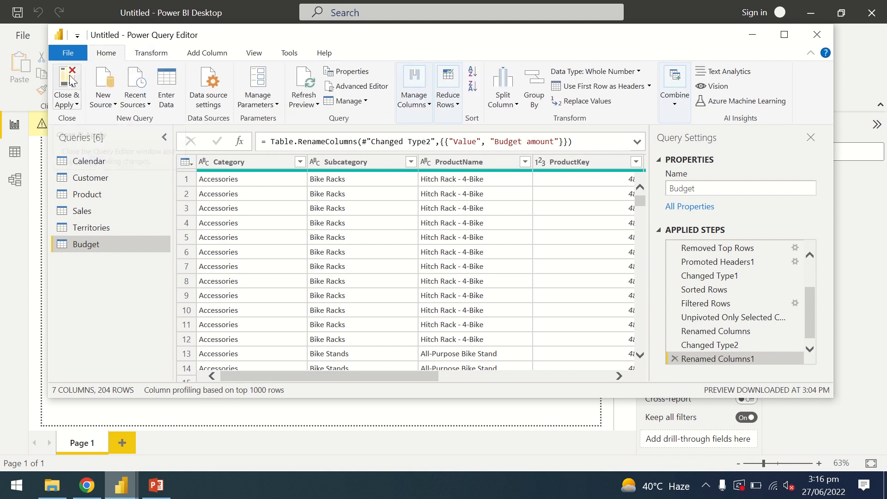
click(70, 81)
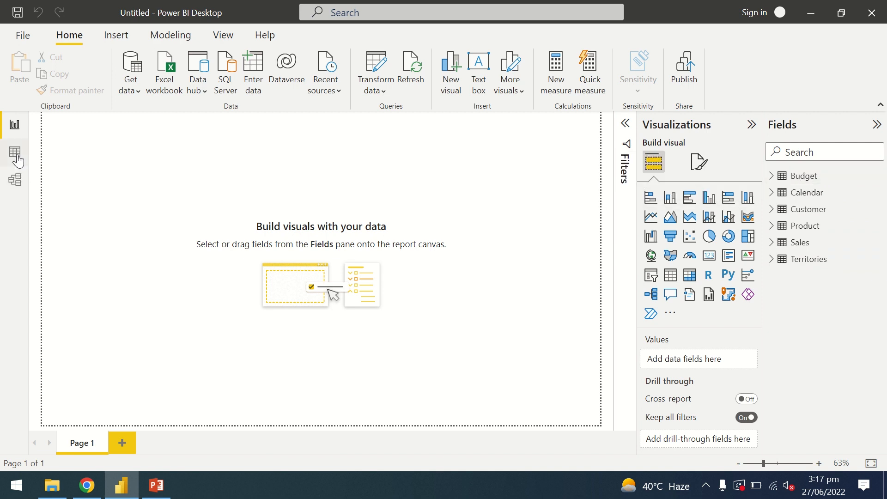
- Open the data model diagram, collapse its Properties pane and reduce the diagram zoom to 50%
click(16, 185)
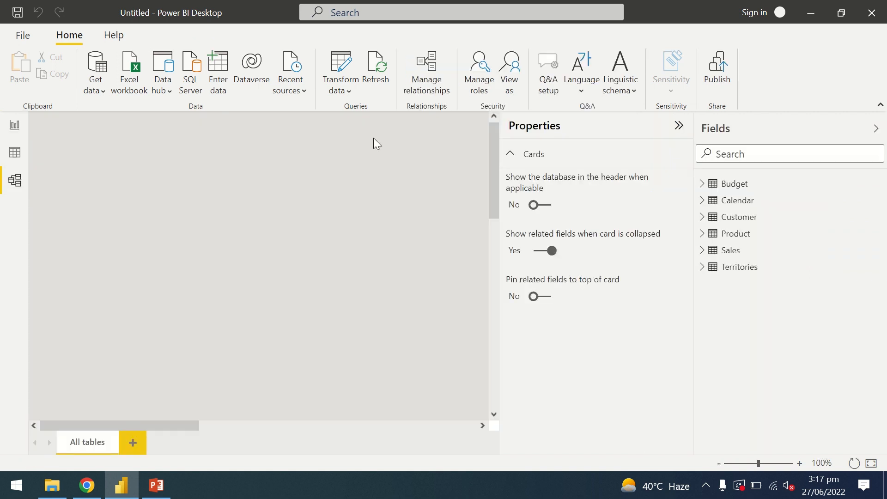
click(679, 126)
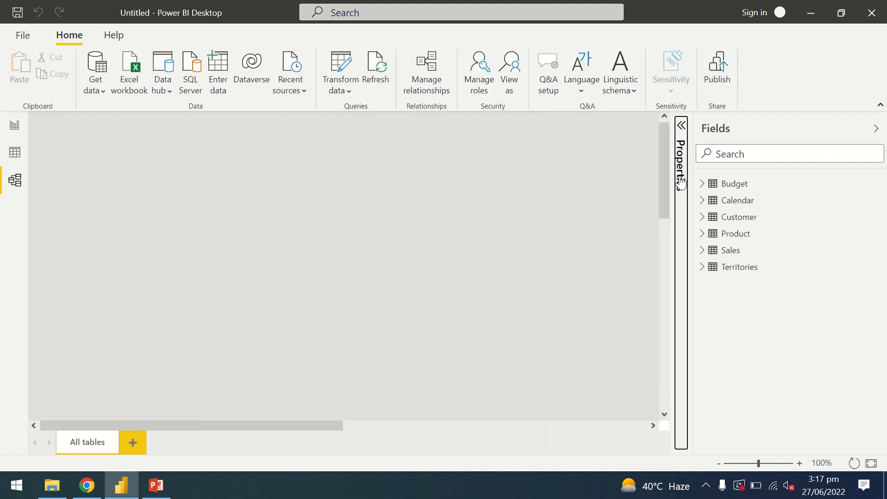
drag(661, 174, 667, 272)
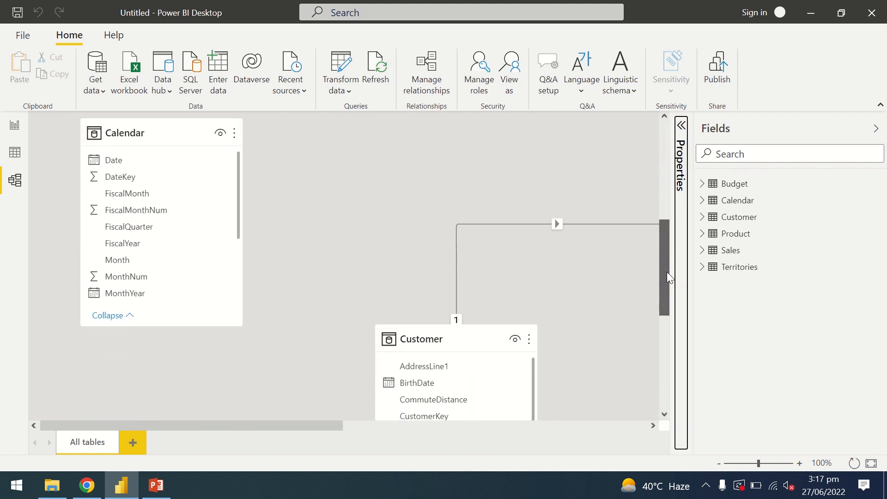
click(718, 464)
click(718, 464)
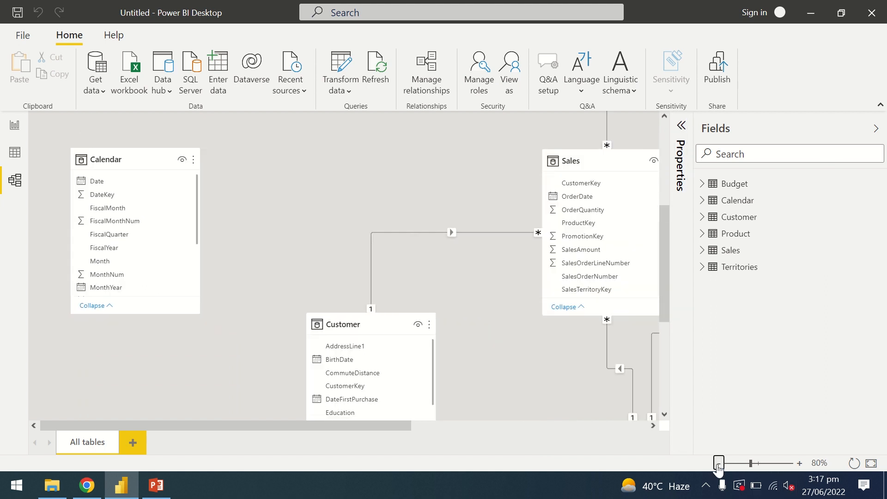
click(718, 464)
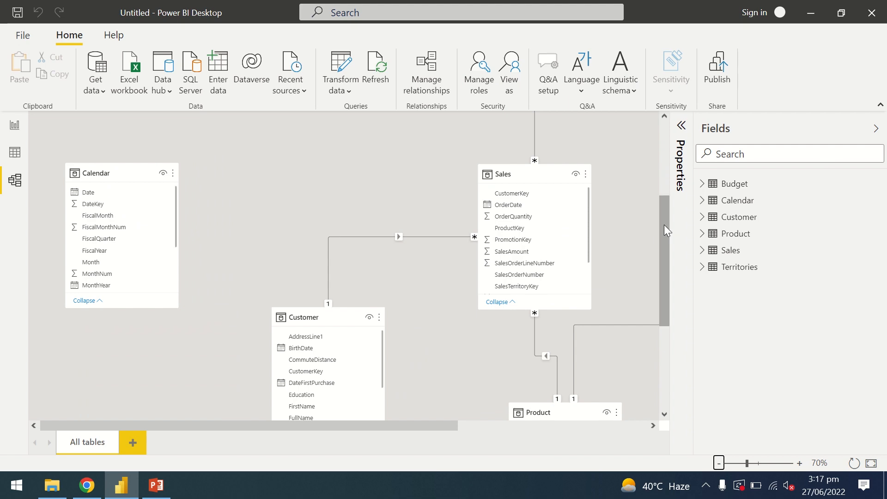
mouse_move(665, 224)
mouse_down()
mouse_move(667, 279)
mouse_move(669, 203)
mouse_move(670, 238)
mouse_up()
click(718, 463)
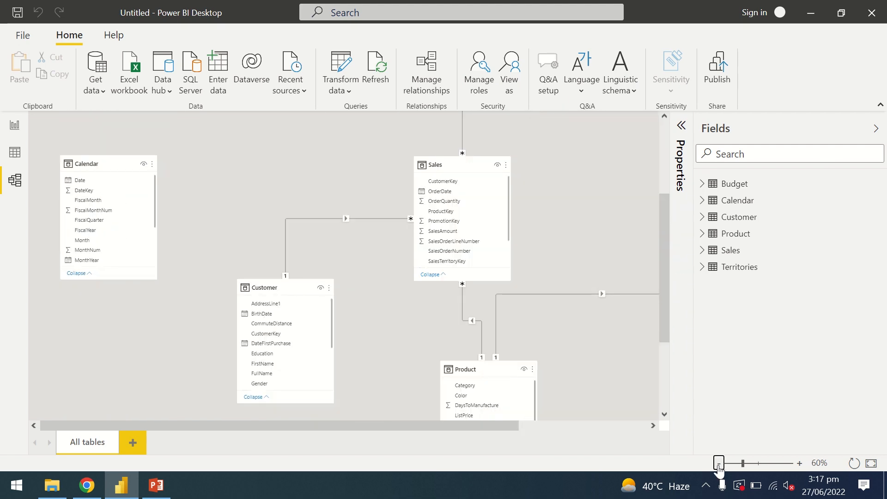
click(718, 464)
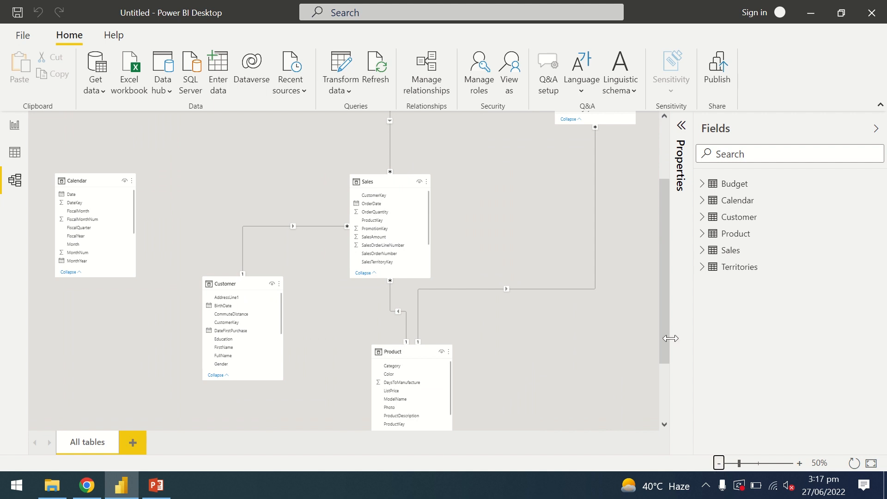
- Examine the model diagram for relationships between the Sales, Budget, Product, Customer, Territories and Calendar tables
scroll(664, 348, down, 3)
scroll(664, 274, up, 5)
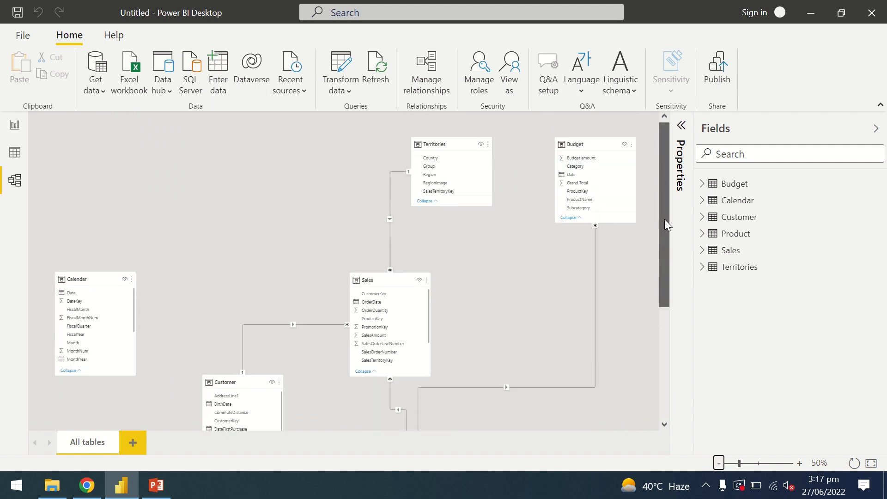
scroll(666, 266, down, 3)
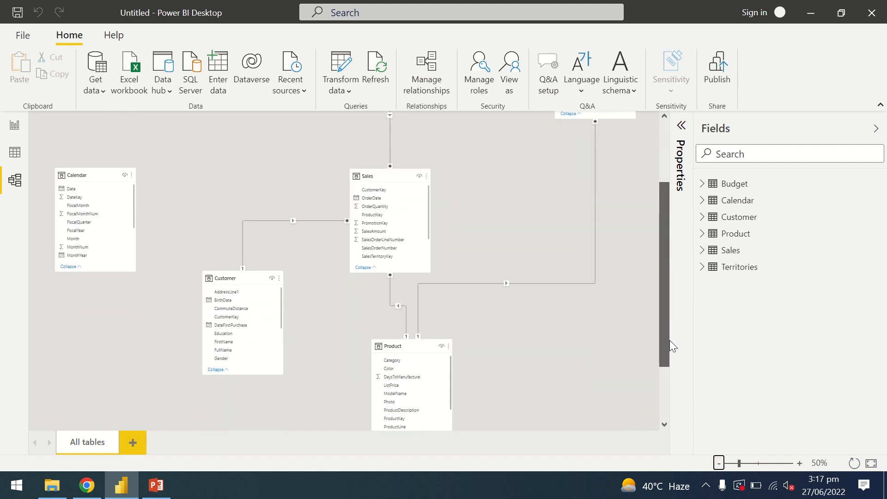
scroll(669, 340, up, 3)
scroll(672, 301, down, 2)
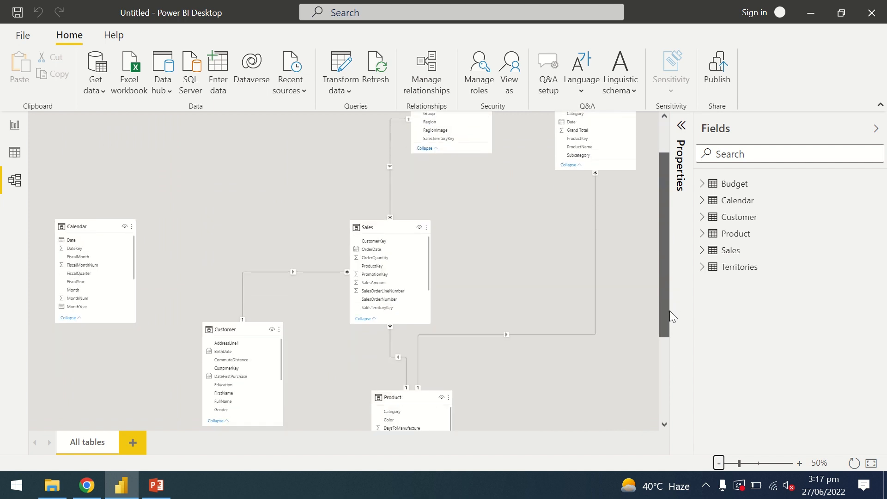
scroll(669, 311, down, 2)
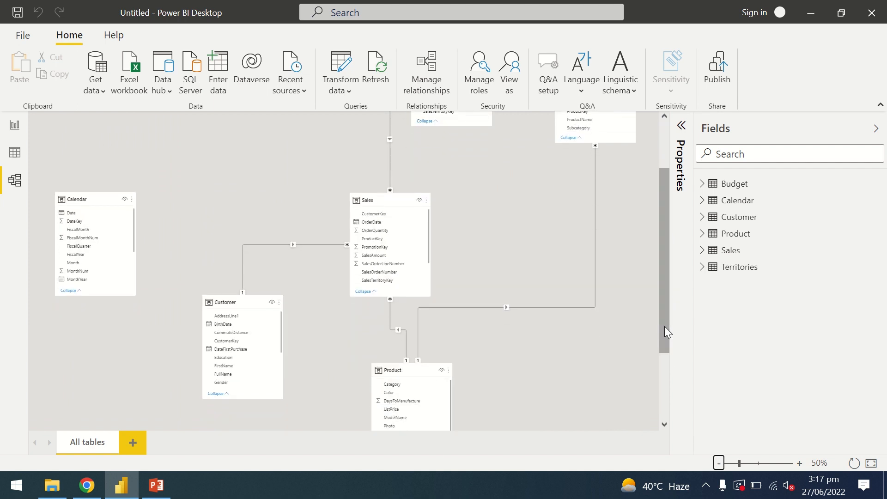
drag(667, 337, 663, 299)
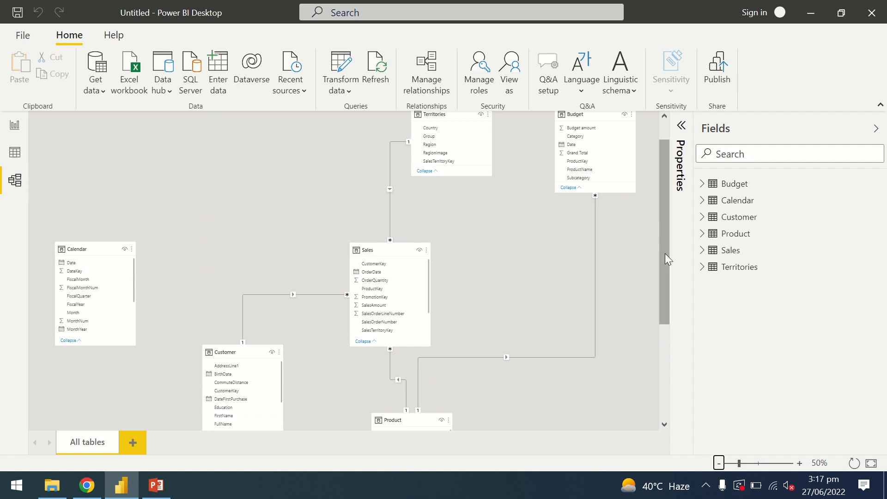
mouse_move(665, 256)
mouse_down()
mouse_move(664, 226)
mouse_move(663, 272)
mouse_move(661, 248)
mouse_up()
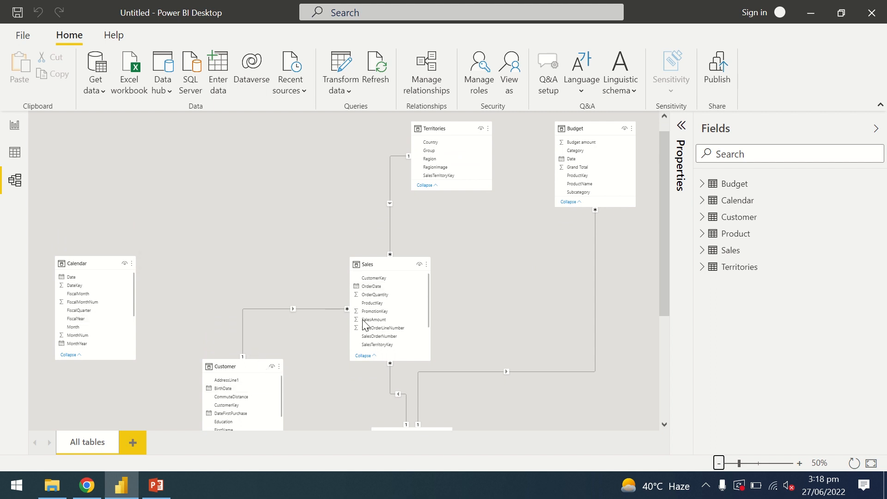
drag(663, 243, 667, 345)
mouse_move(686, 268)
mouse_down()
mouse_move(685, 218)
mouse_move(682, 286)
mouse_move(680, 261)
mouse_up()
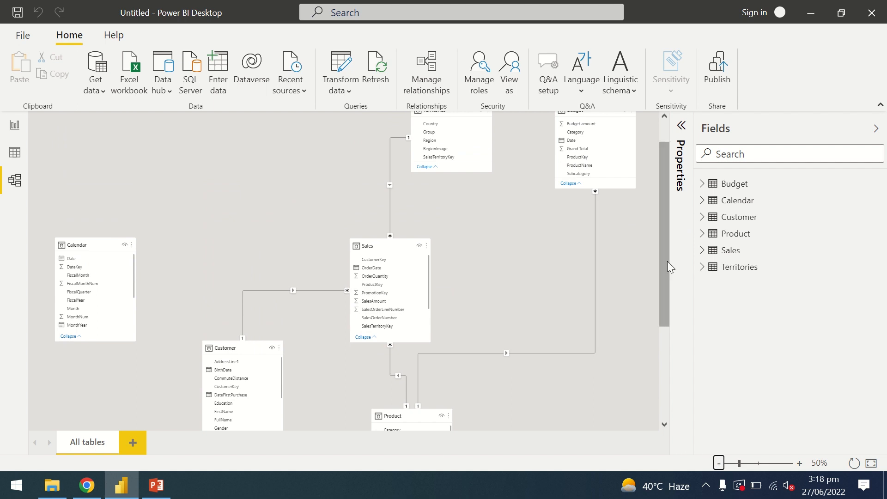
drag(668, 262, 664, 228)
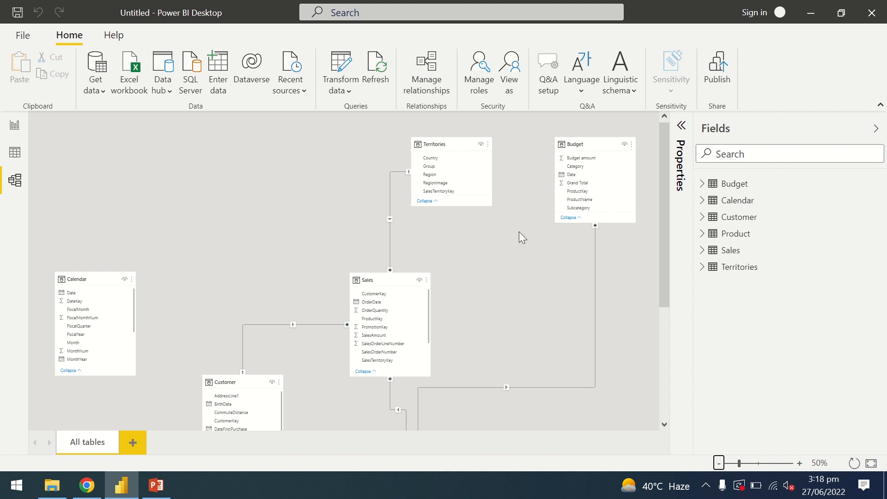
drag(659, 234, 670, 262)
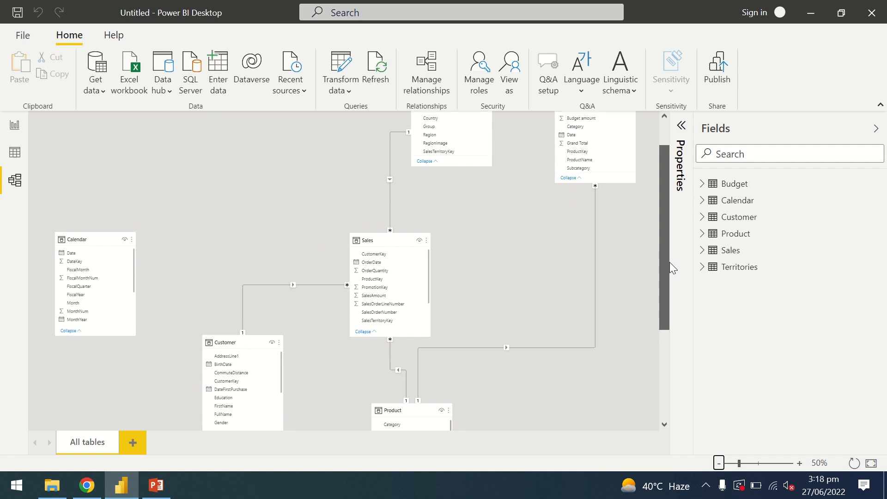
drag(670, 263, 663, 230)
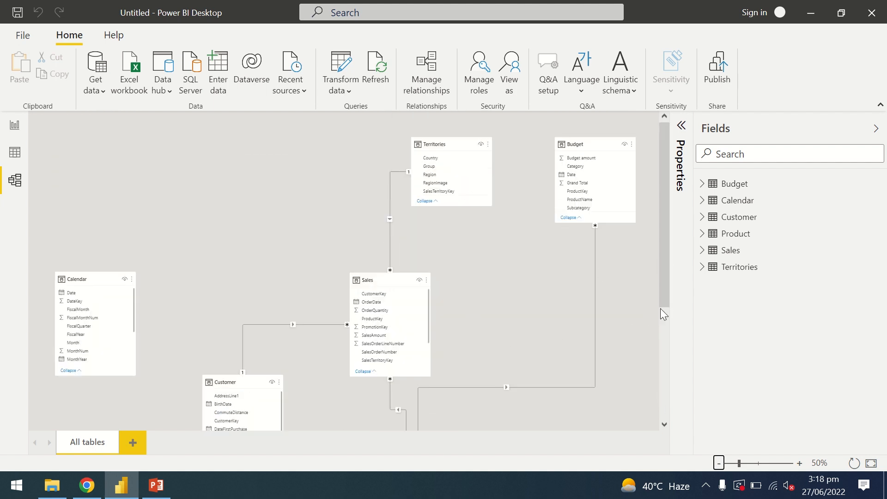
mouse_move(665, 296)
mouse_down()
mouse_move(671, 352)
mouse_move(669, 278)
mouse_move(669, 323)
mouse_move(664, 296)
mouse_up()
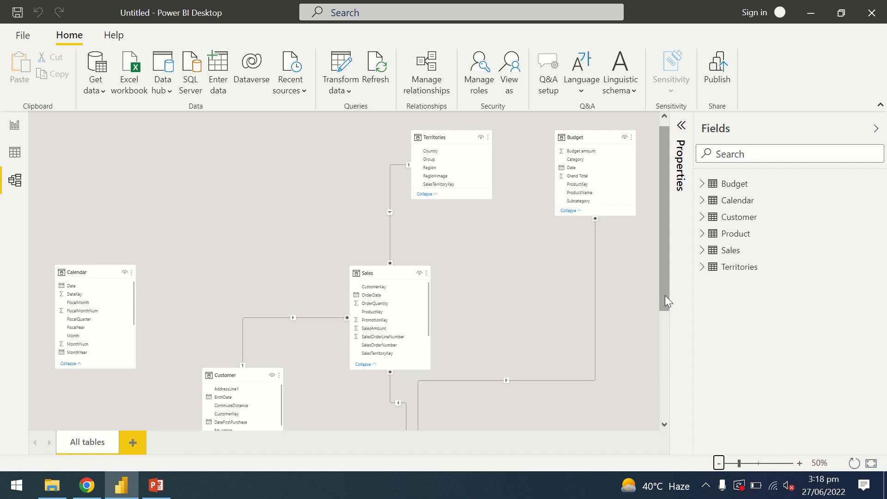
mouse_move(665, 296)
mouse_down()
mouse_move(664, 365)
mouse_move(666, 297)
mouse_up()
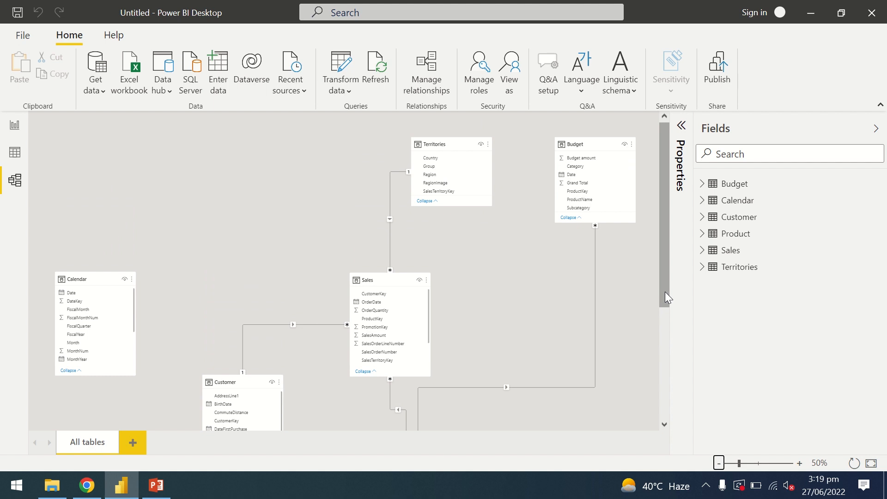
drag(664, 292, 665, 259)
mouse_move(464, 144)
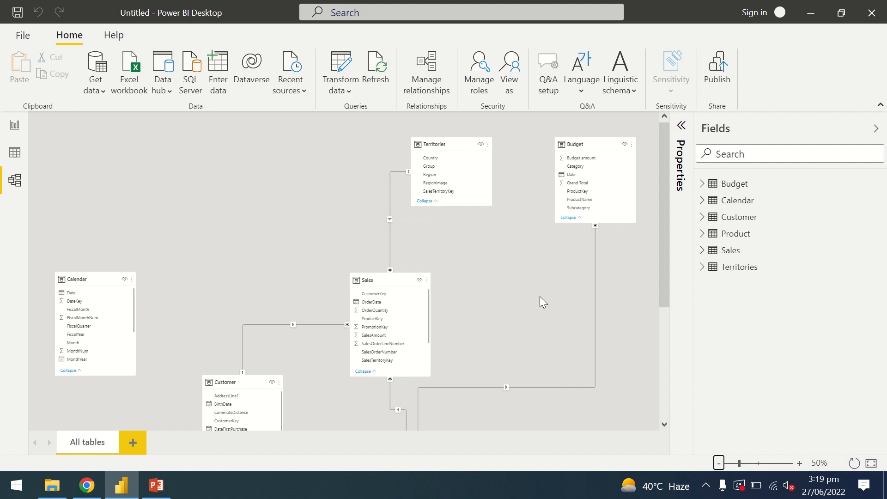
click(811, 12)
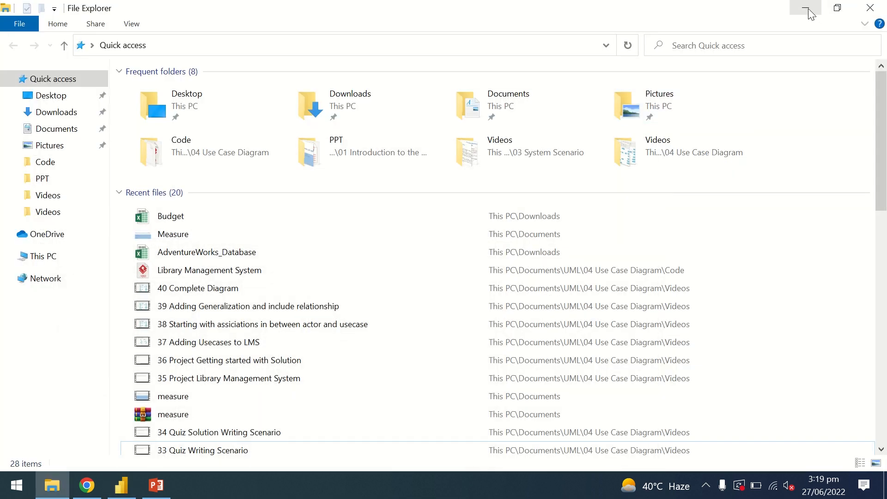
click(121, 486)
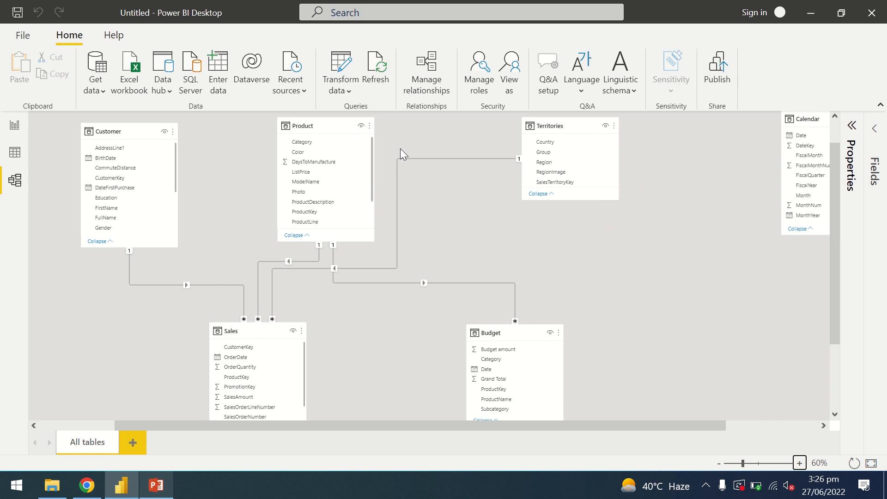
- Arrange the Customer, Product, Territories and Calendar tables in a closer row, with Sales and Budget side by side beneath them
drag(117, 133, 143, 129)
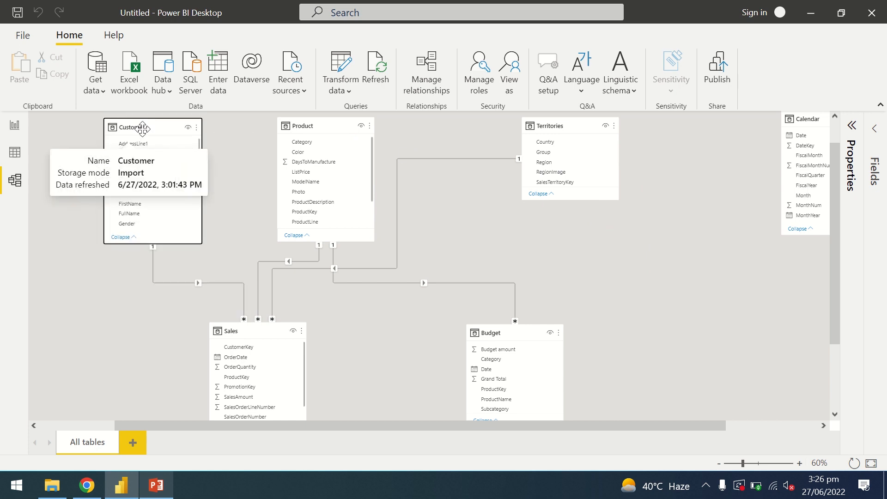
drag(321, 125, 300, 128)
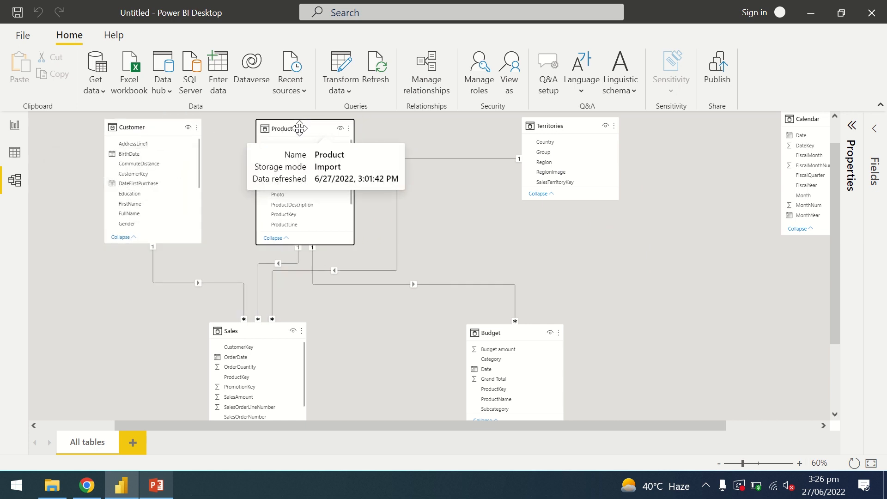
drag(554, 126, 463, 133)
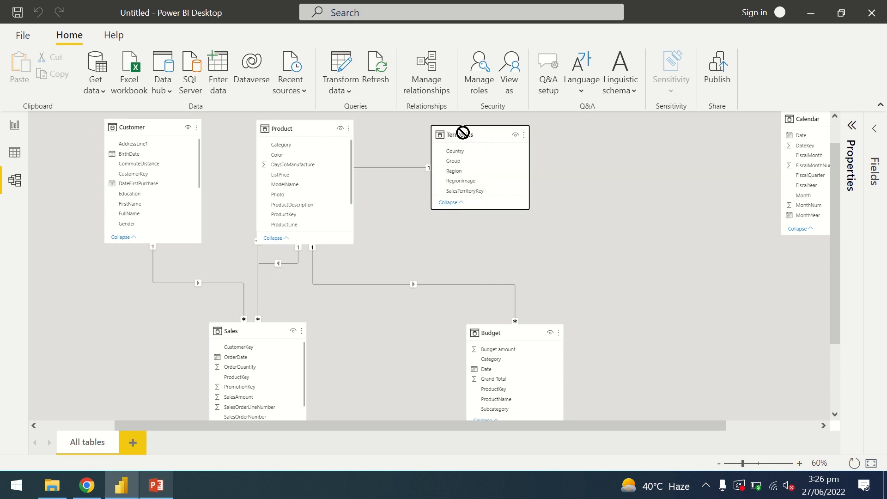
drag(795, 120, 686, 135)
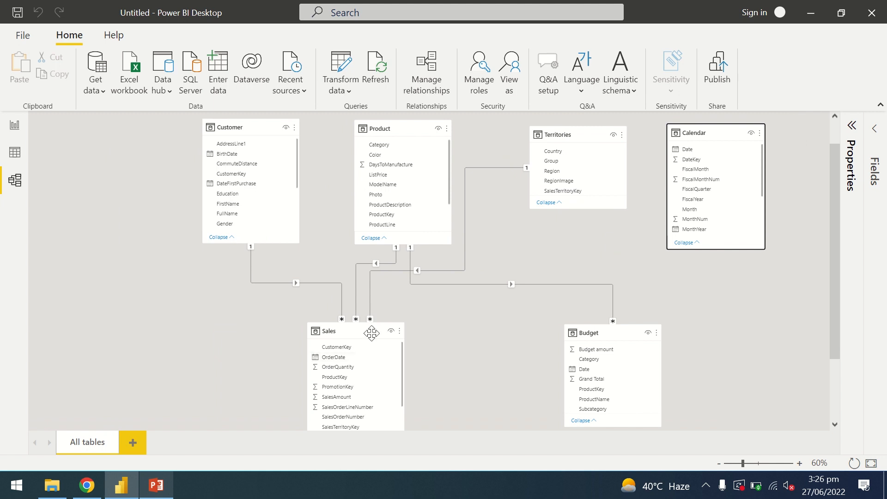
drag(370, 332, 371, 329)
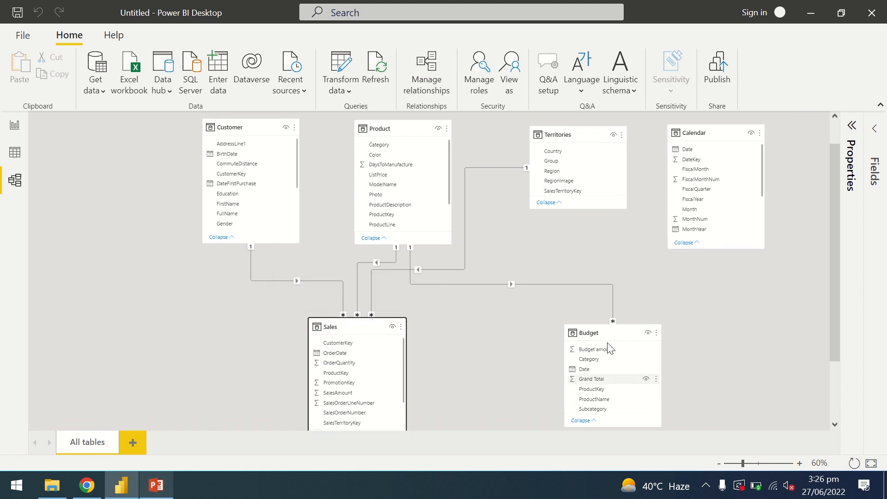
drag(607, 333, 517, 329)
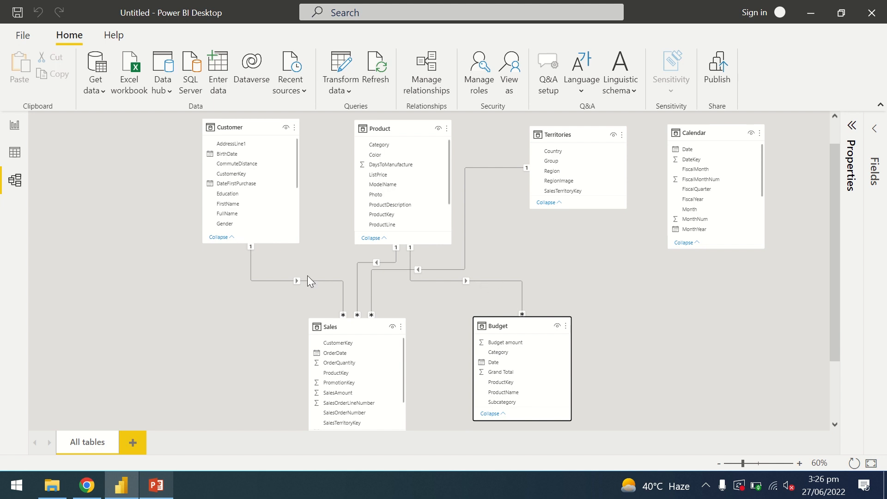
- Delete the Customer–Sales and Product–Sales relationships from the model diagram
right_click(283, 281)
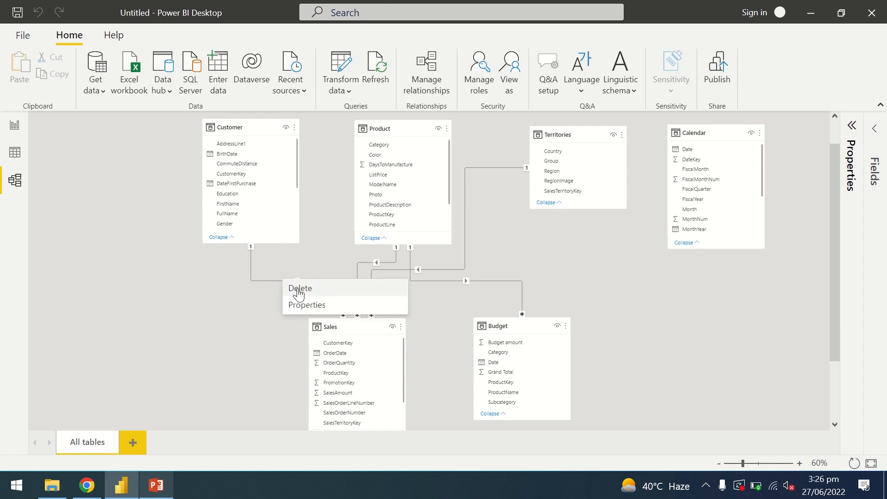
click(298, 291)
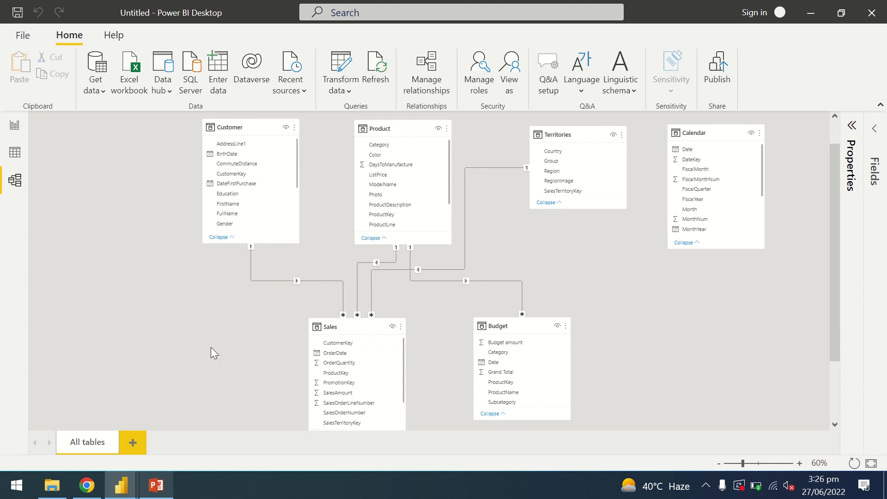
click(523, 270)
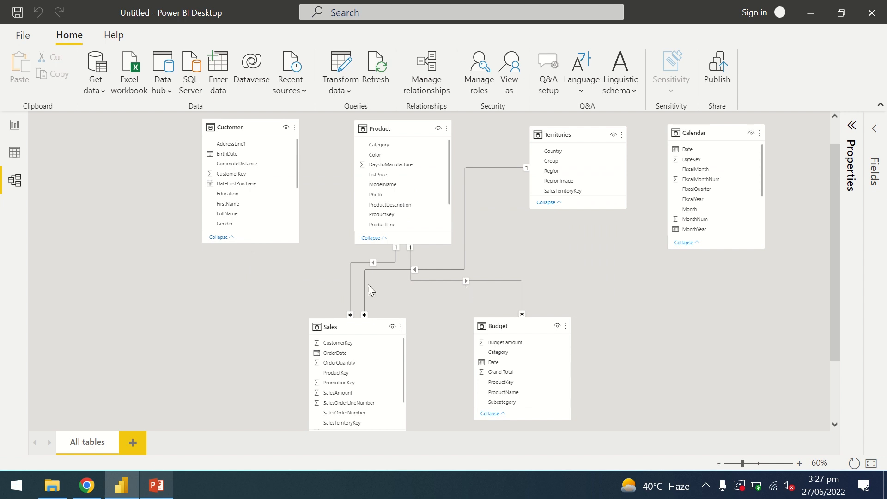
right_click(360, 264)
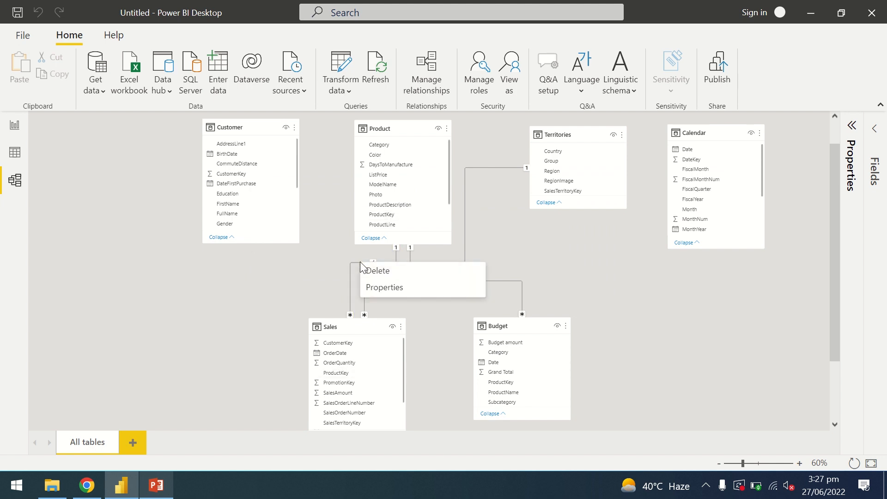
click(374, 272)
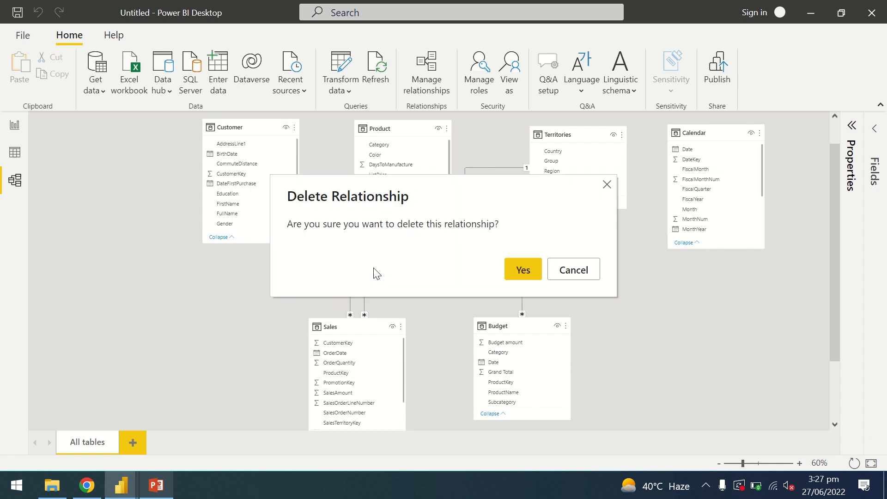
click(525, 271)
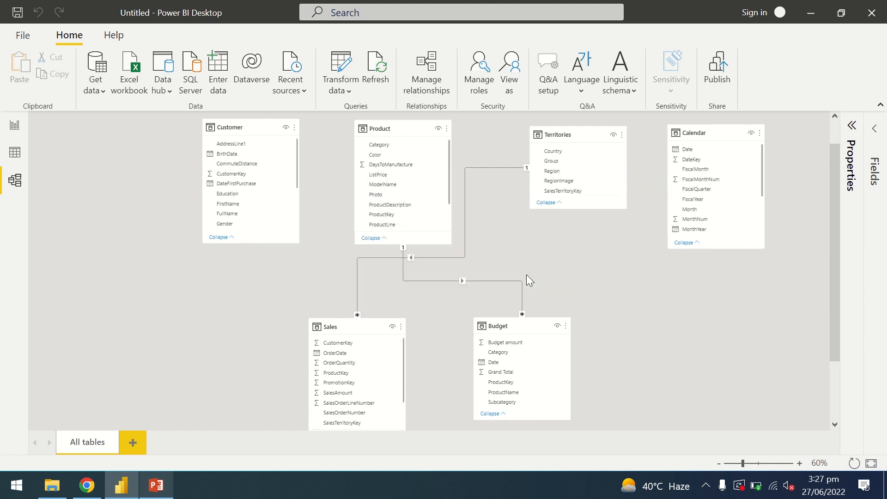
- Delete the Territories–Sales and Product–Budget relationships, and dismiss the low-battery notice
right_click(456, 258)
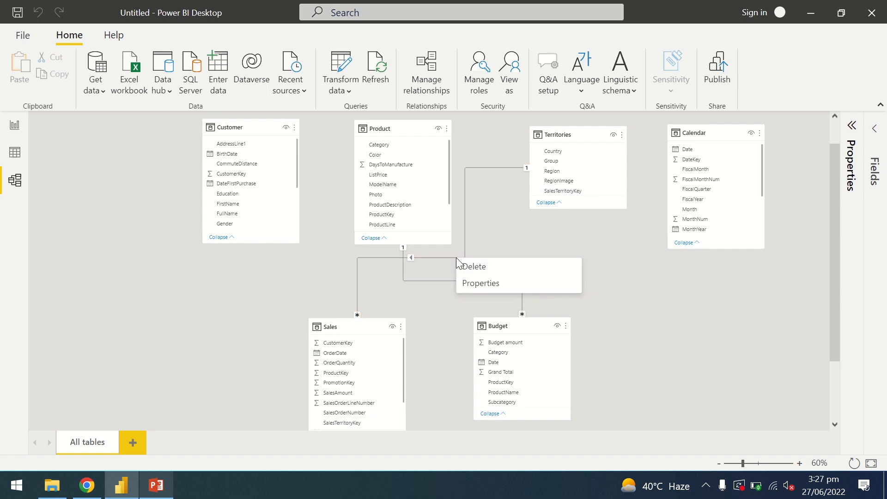
click(478, 268)
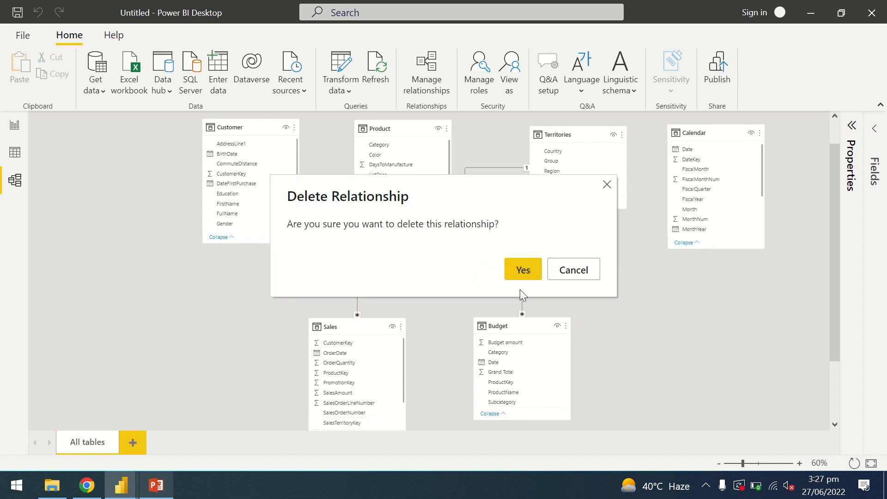
click(520, 274)
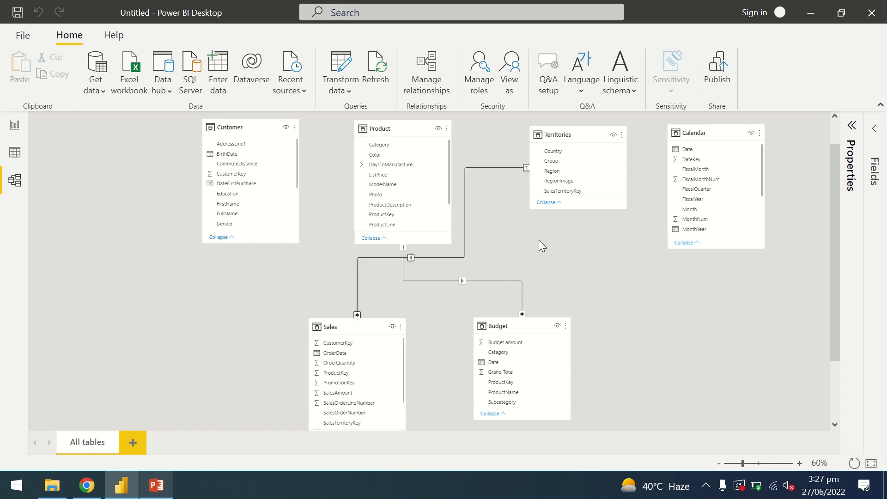
right_click(507, 280)
click(520, 289)
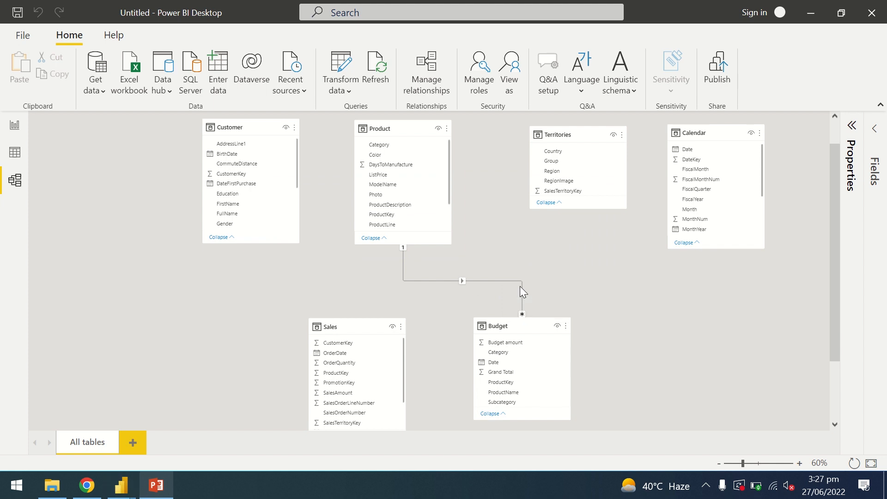
click(524, 272)
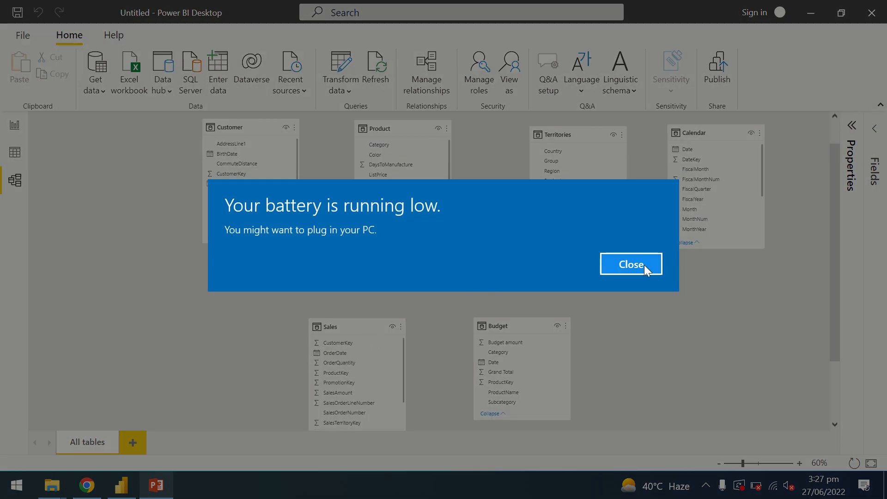
click(645, 265)
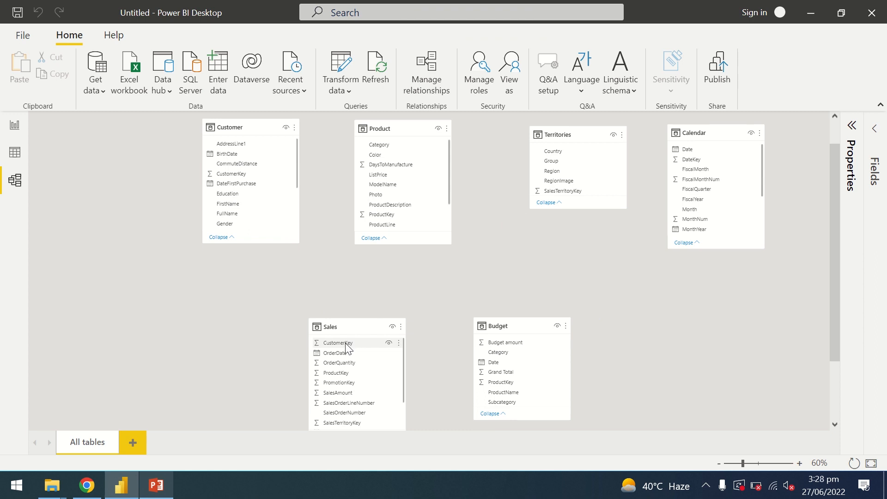
- Relate the Customer table's CustomerKey and the Product table's ProductKey to the columns of the same names in Sales
drag(345, 344, 284, 248)
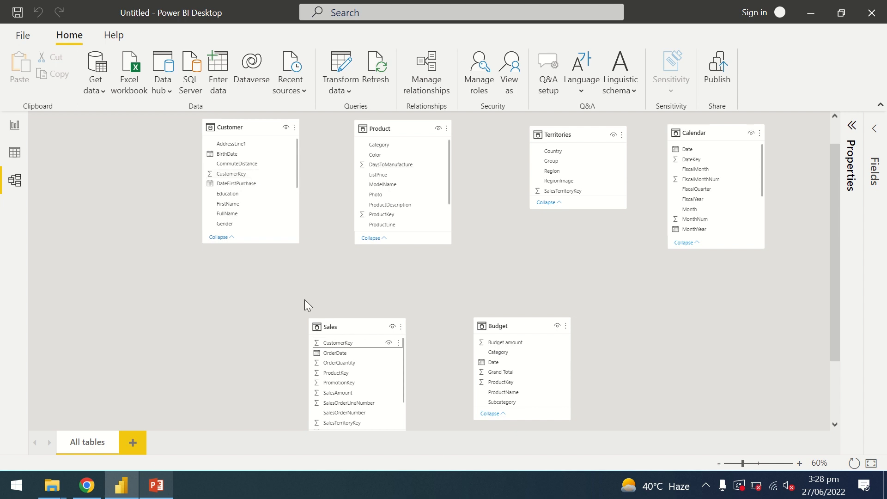
drag(243, 173, 340, 347)
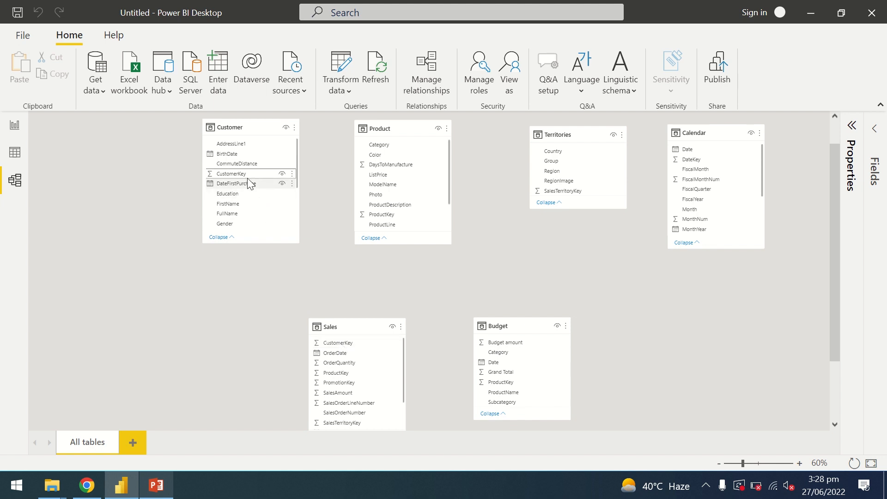
click(352, 348)
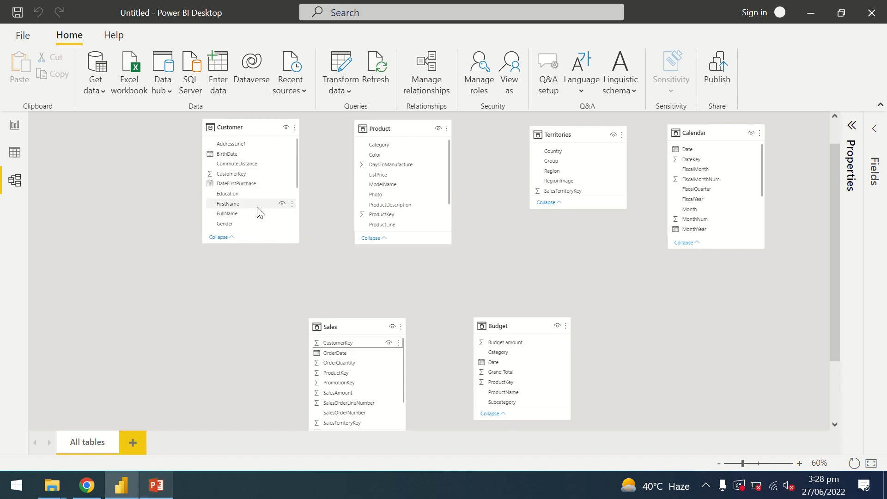
drag(231, 174, 334, 346)
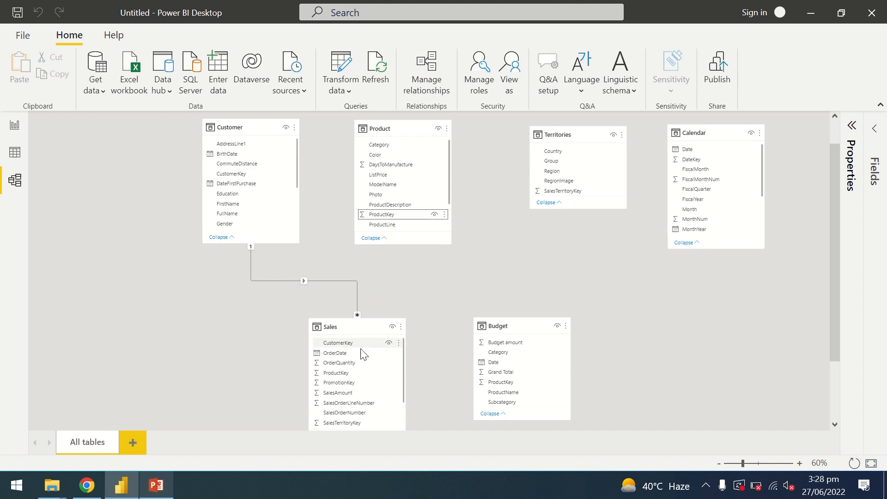
click(404, 215)
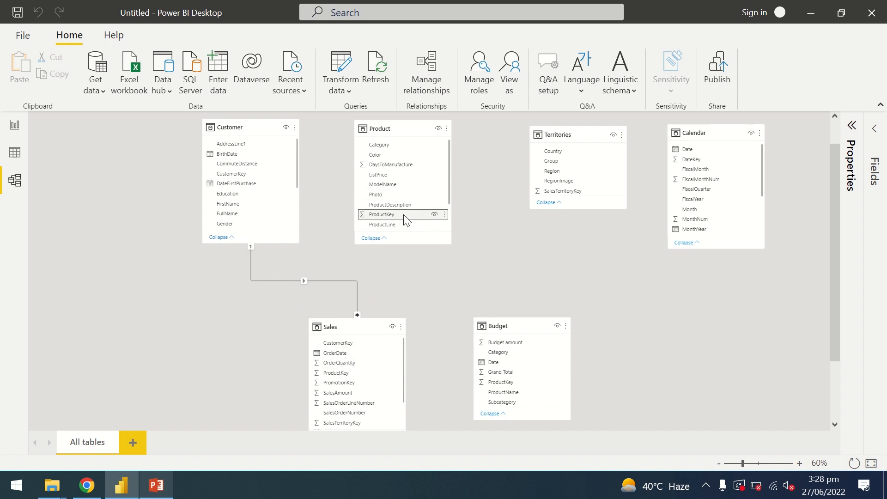
drag(406, 221, 339, 370)
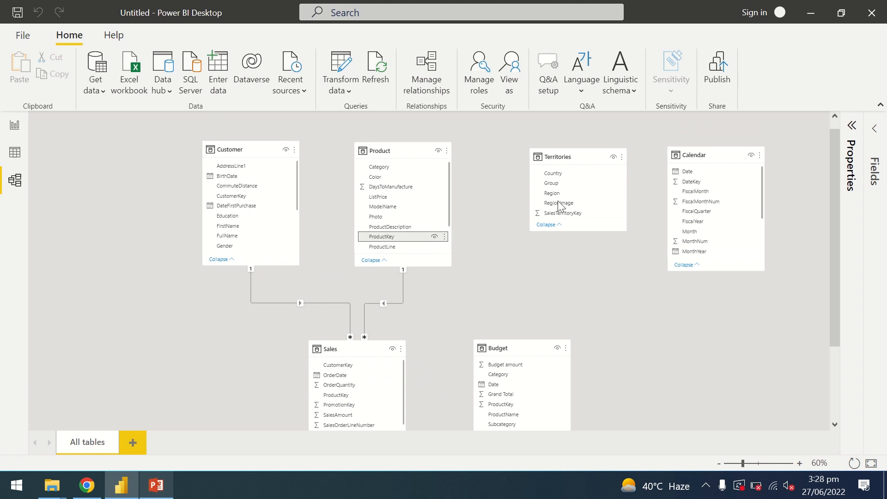
- Try to relate the Territories table's SalesTerritoryKey to its matching column in the Sales table
click(581, 215)
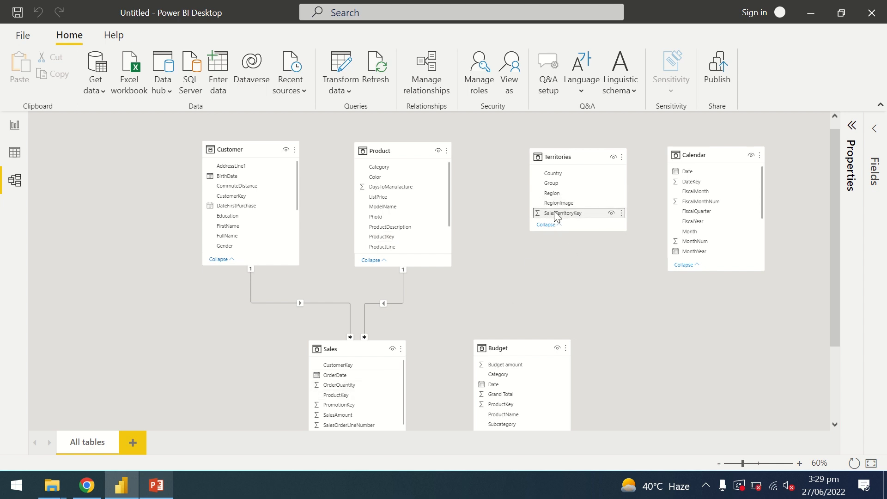
drag(554, 211, 324, 419)
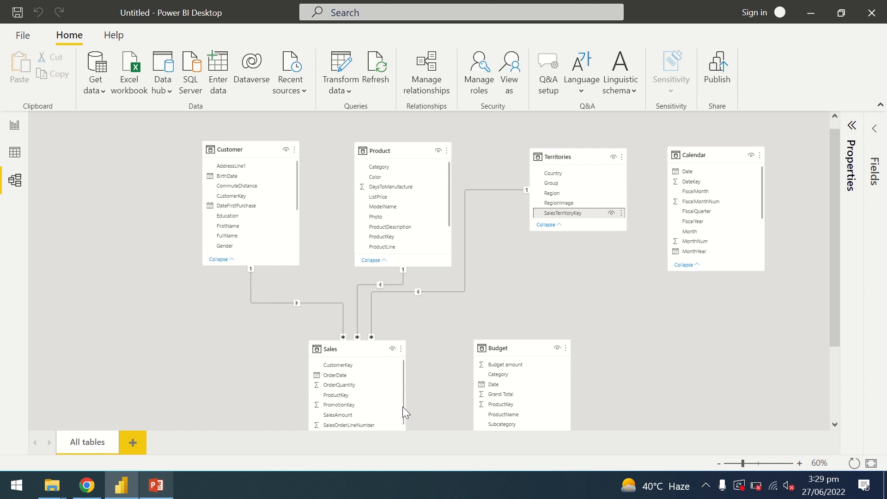
drag(403, 406, 403, 449)
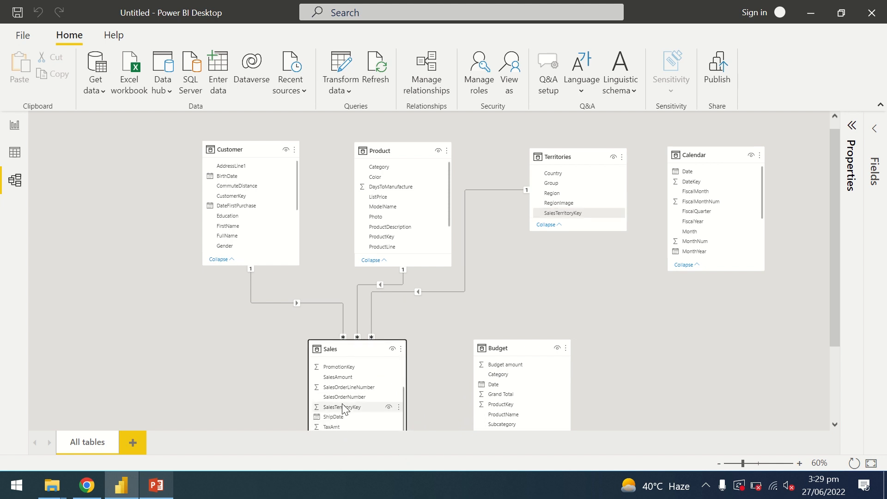
- Delete the newly made relationship between the Territories and Sales tables
click(462, 293)
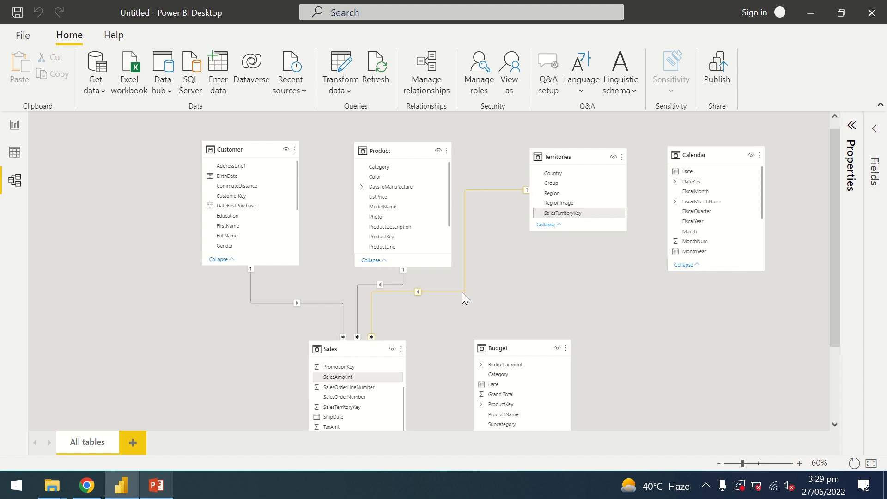
right_click(462, 289)
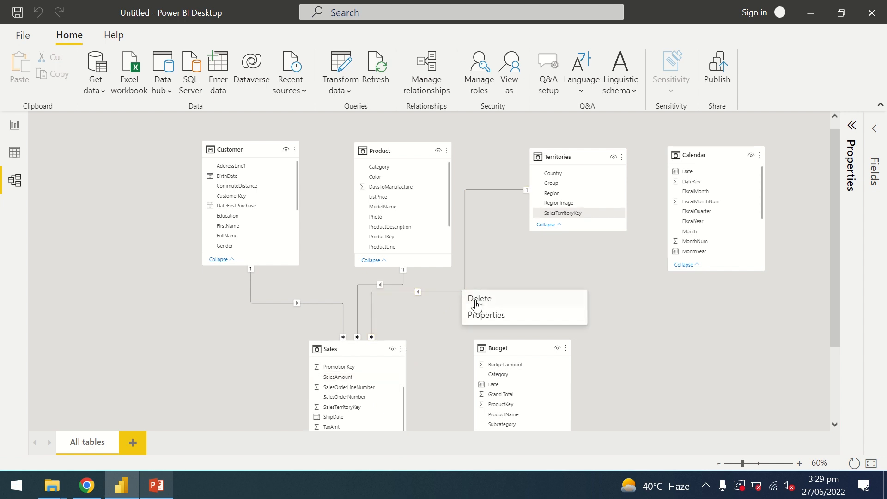
click(477, 299)
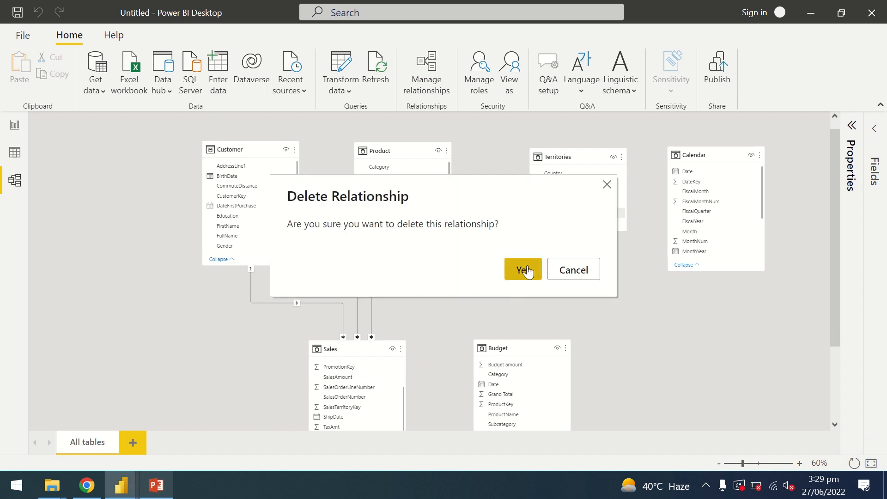
click(526, 269)
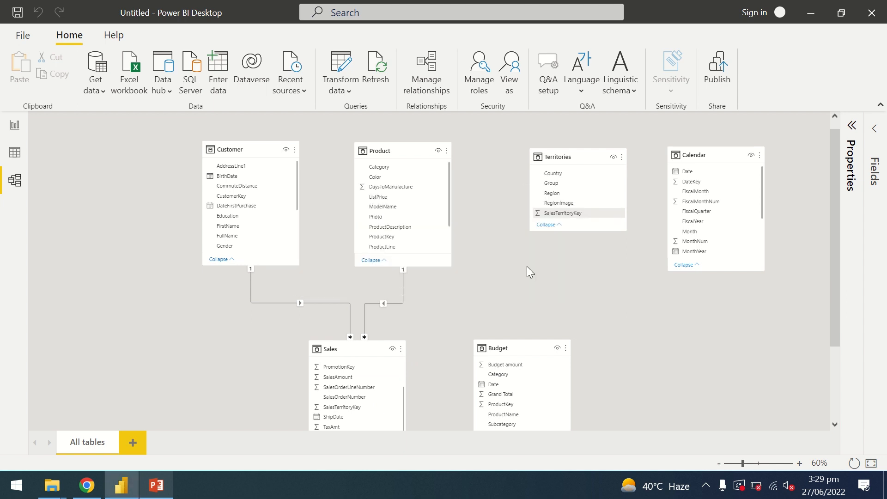
- Relate the Territories table's SalesTerritoryKey to the same column in Sales, and the Sales table's OrderDate to the Calendar table's Date
click(562, 214)
drag(585, 212, 326, 403)
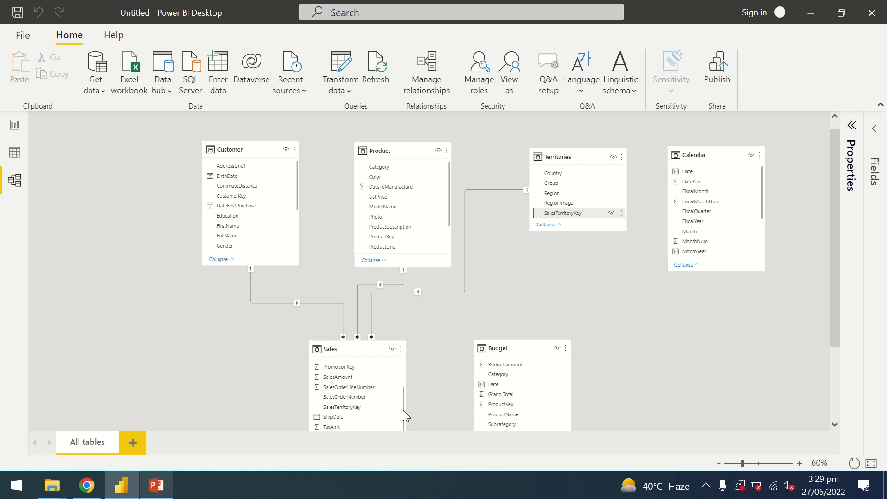
drag(403, 410, 399, 364)
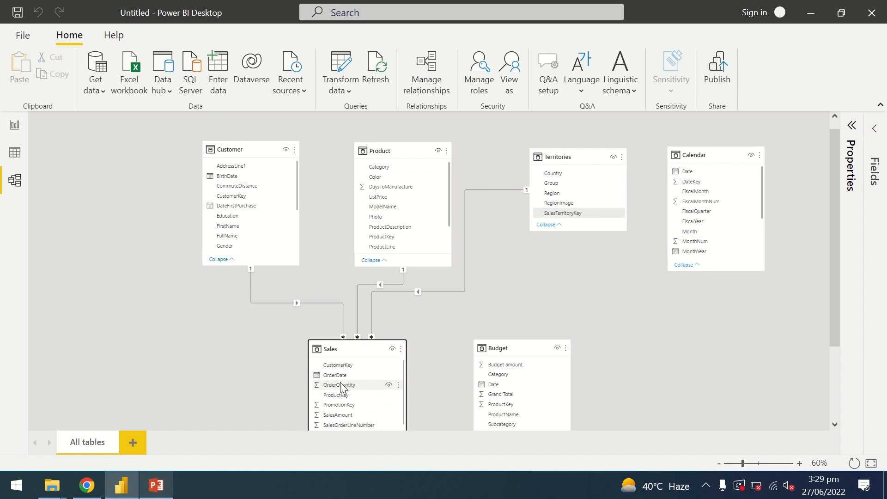
drag(341, 376, 697, 171)
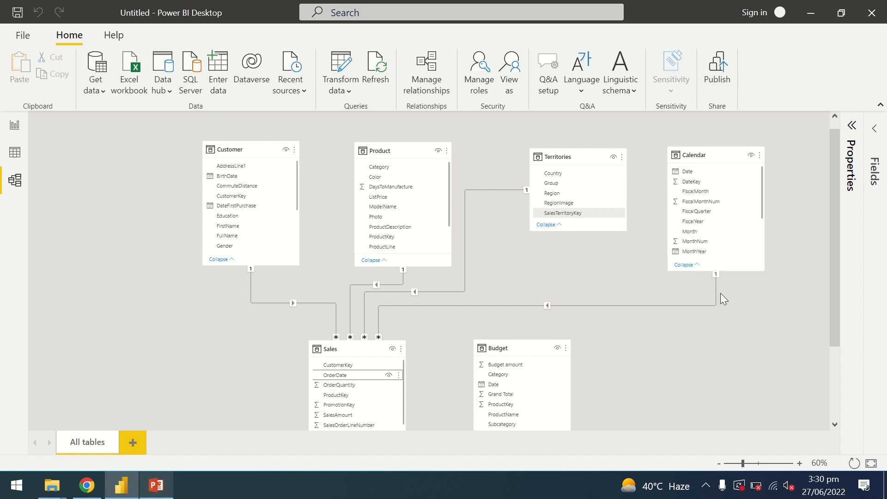
- Relate the Budget table's Date to the Calendar table's Date, and the Product table's ProductKey to the Budget table's ProductKey
mouse_move(836, 262)
mouse_down()
mouse_move(836, 282)
mouse_move(838, 265)
mouse_up()
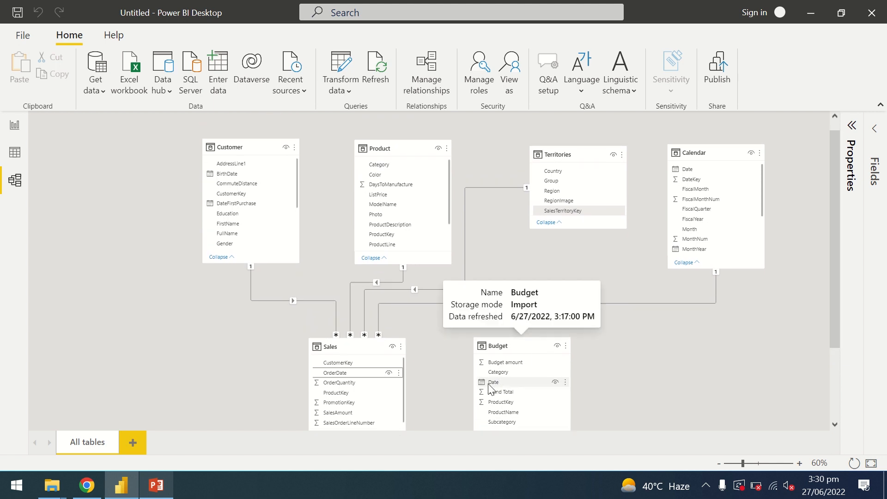
drag(491, 385, 692, 168)
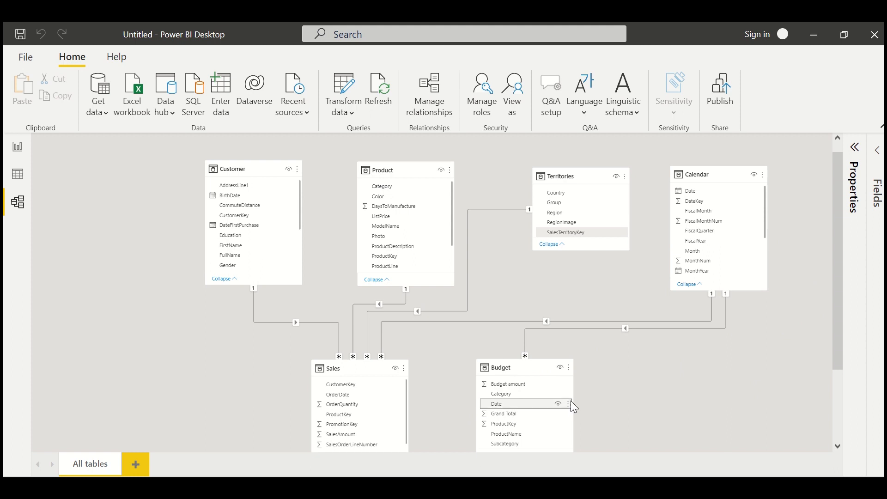
scroll(591, 415, down, 1)
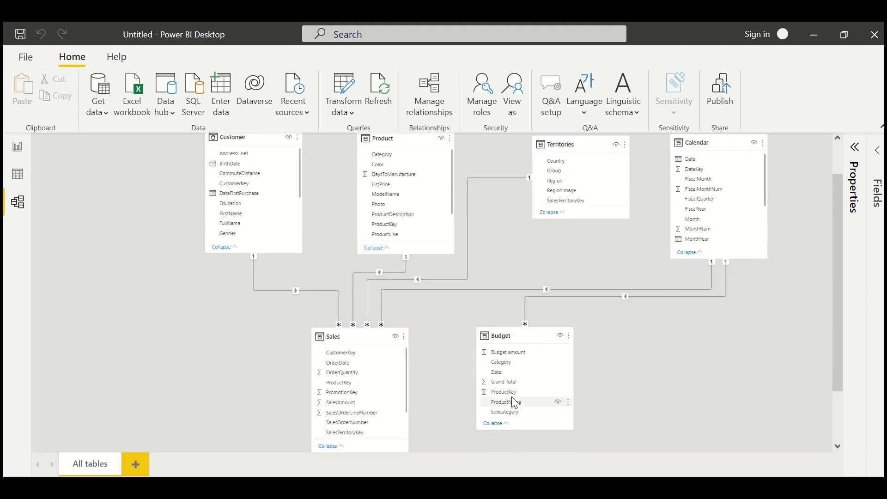
click(499, 424)
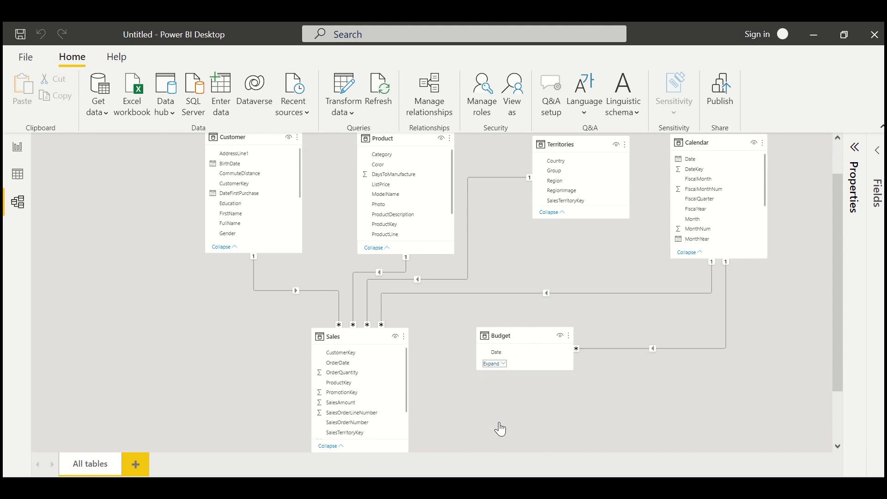
click(495, 364)
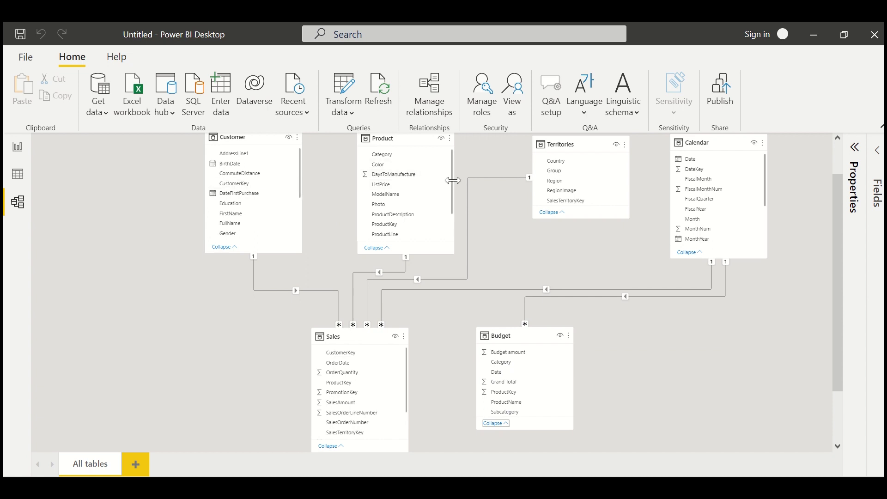
drag(452, 182, 454, 220)
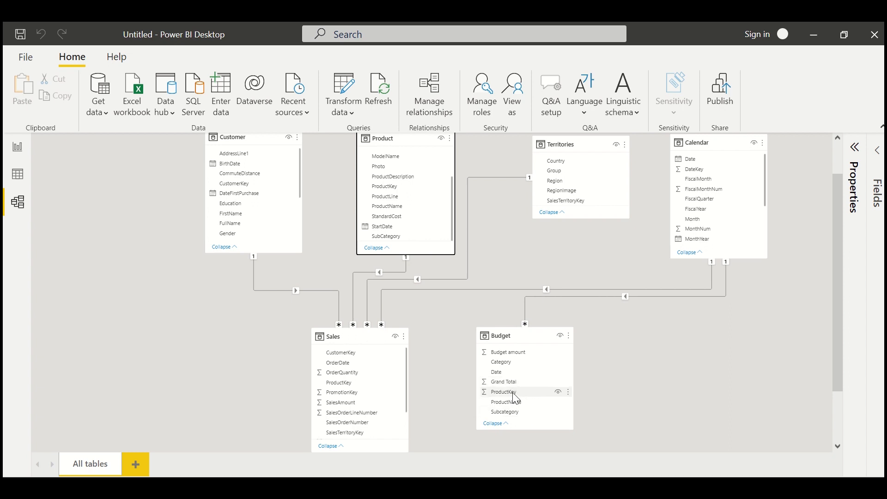
drag(387, 187, 476, 248)
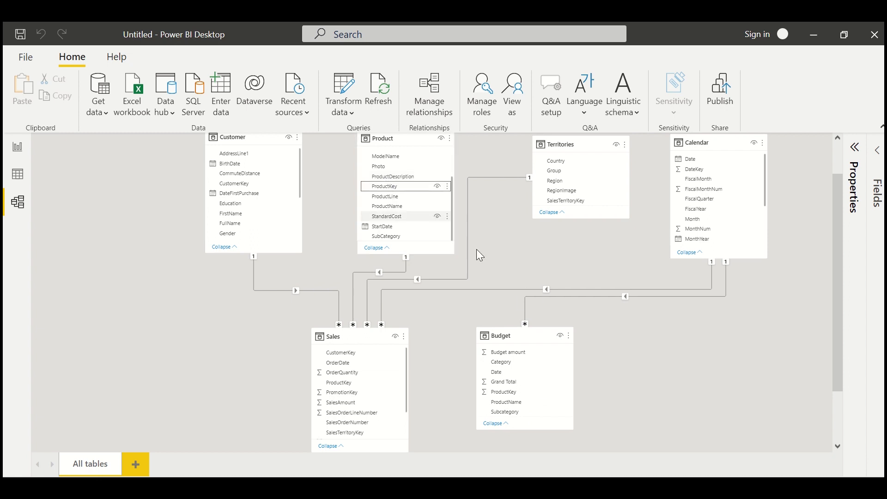
drag(411, 186, 506, 394)
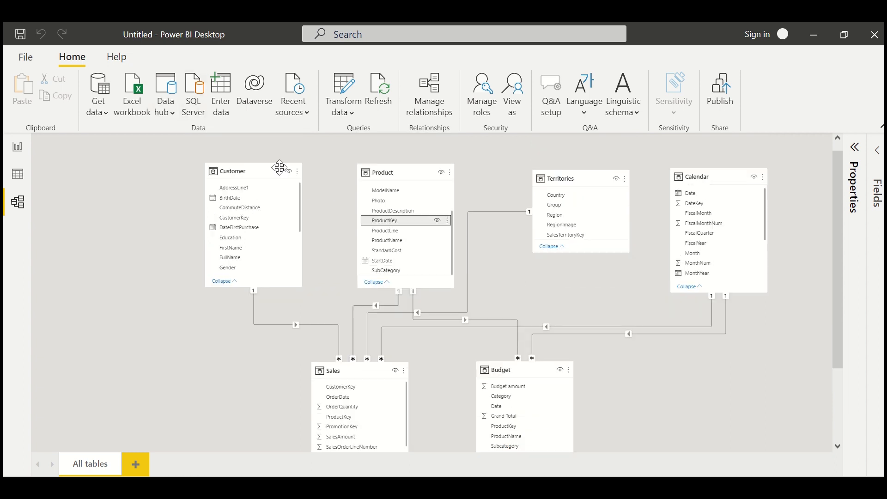
- Spread the Customer, Product, Territories and Calendar tables out in one evenly aligned row across the model diagram
drag(271, 169, 151, 161)
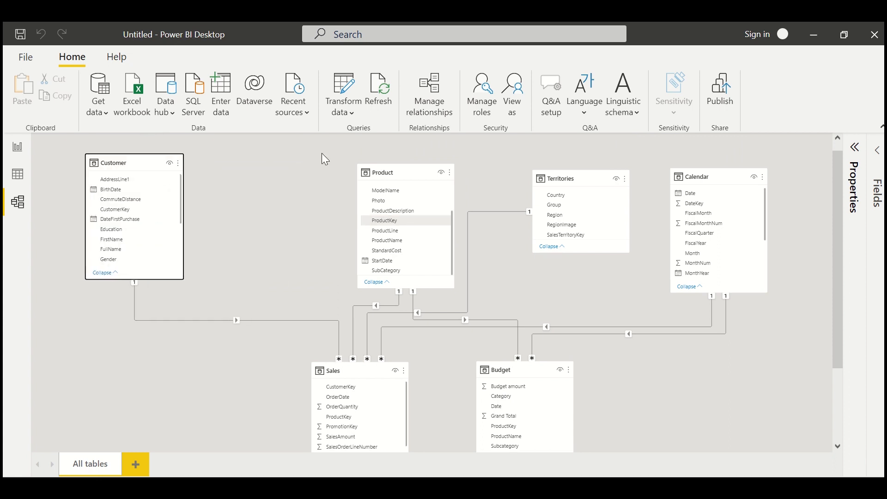
drag(375, 166, 301, 142)
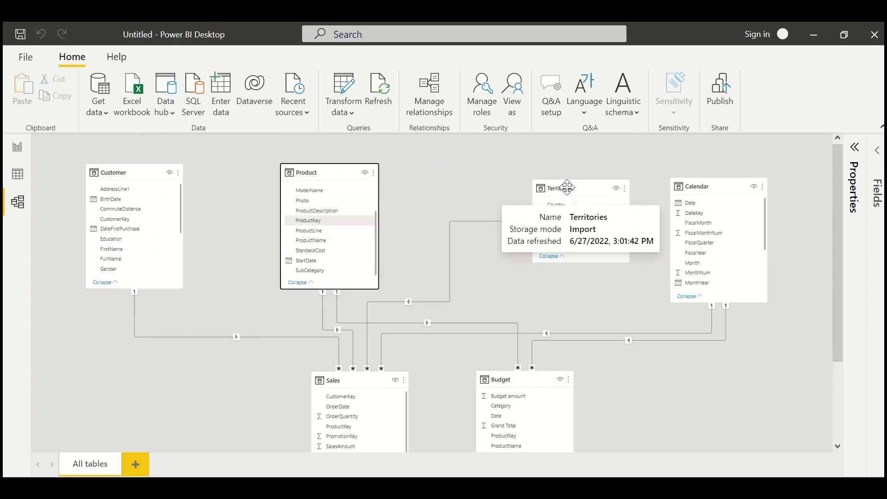
drag(566, 183, 522, 171)
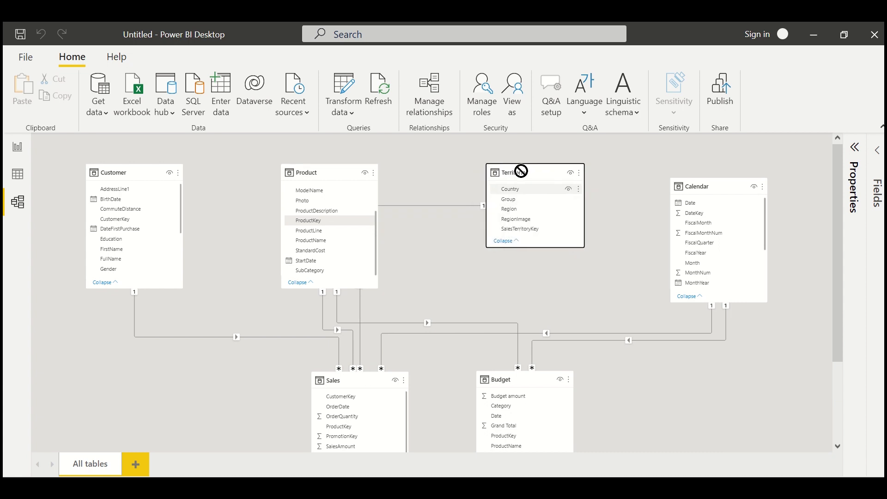
drag(714, 180, 689, 166)
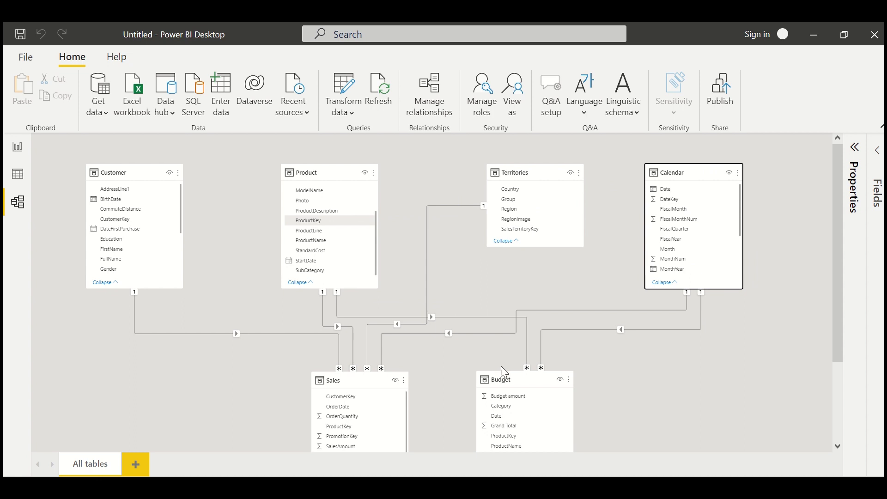
- Arrange the Sales and Budget tables apart from each other beneath the row of lookup tables, nudging the Product table slightly
drag(504, 377, 549, 354)
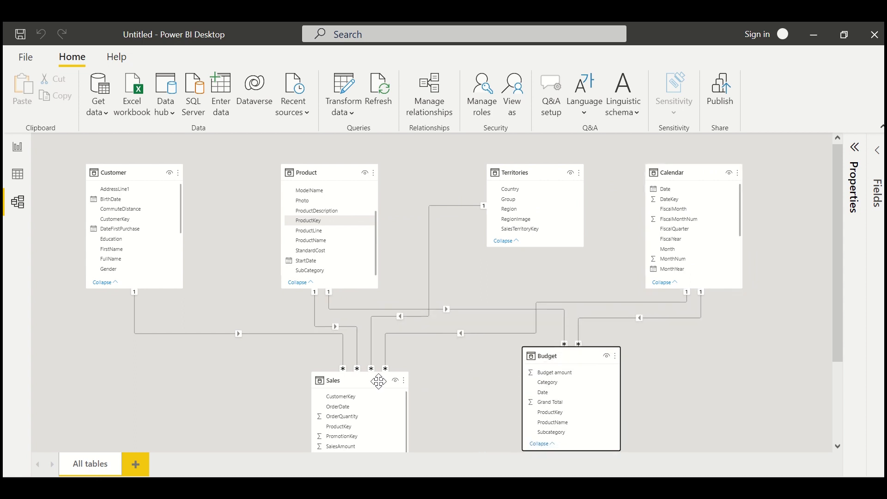
drag(377, 380, 349, 343)
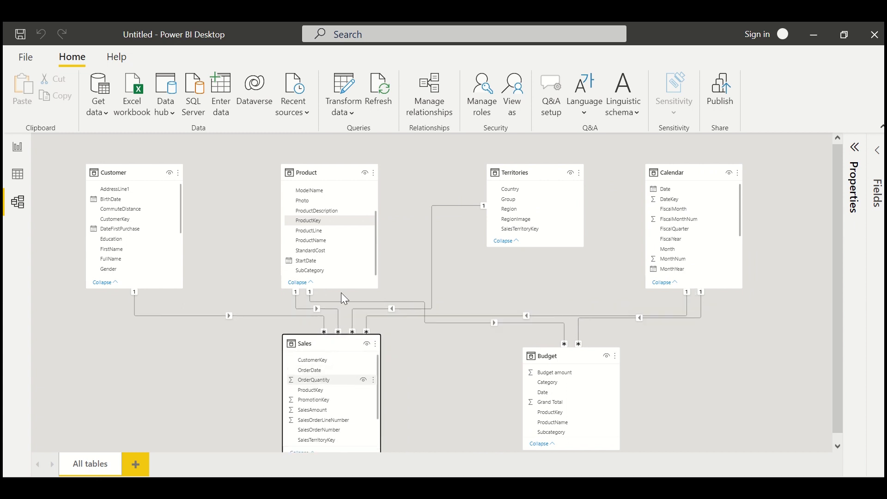
drag(323, 169, 317, 143)
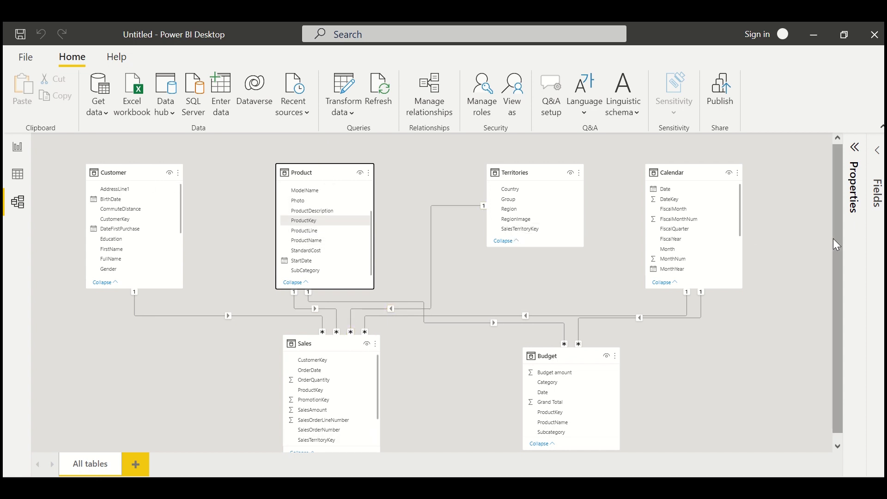
scroll(833, 239, down, 1)
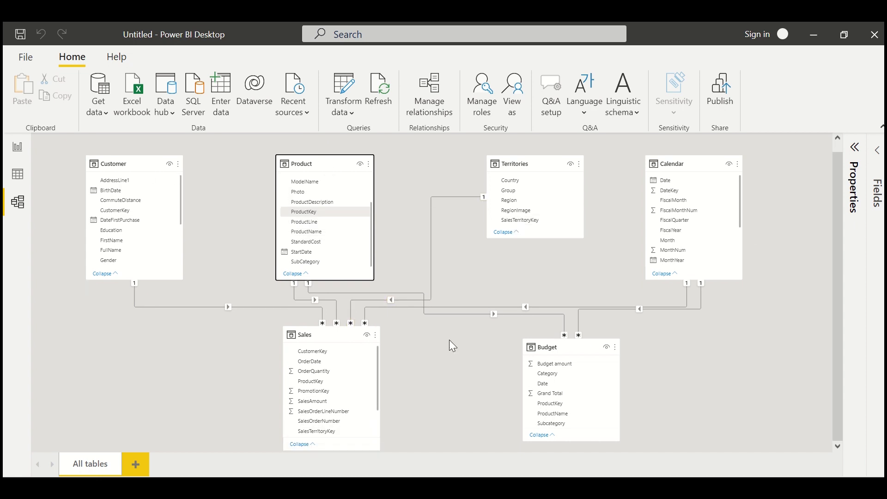
drag(329, 331, 229, 350)
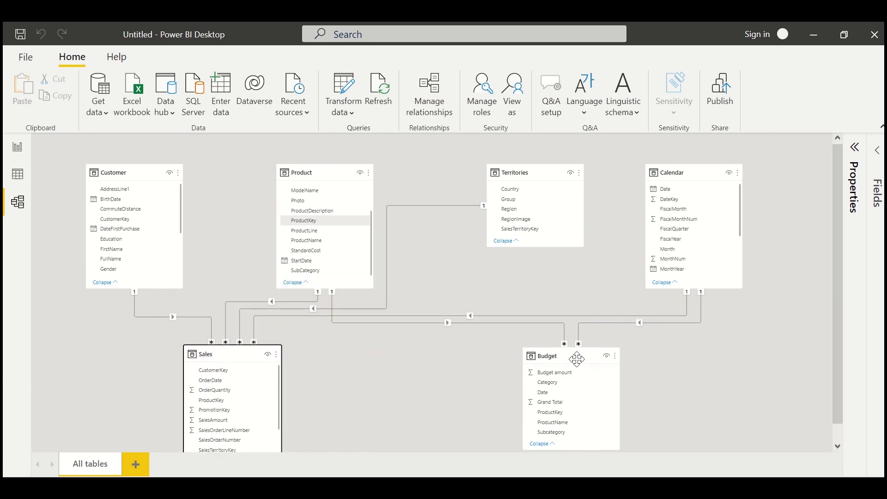
drag(574, 358, 495, 367)
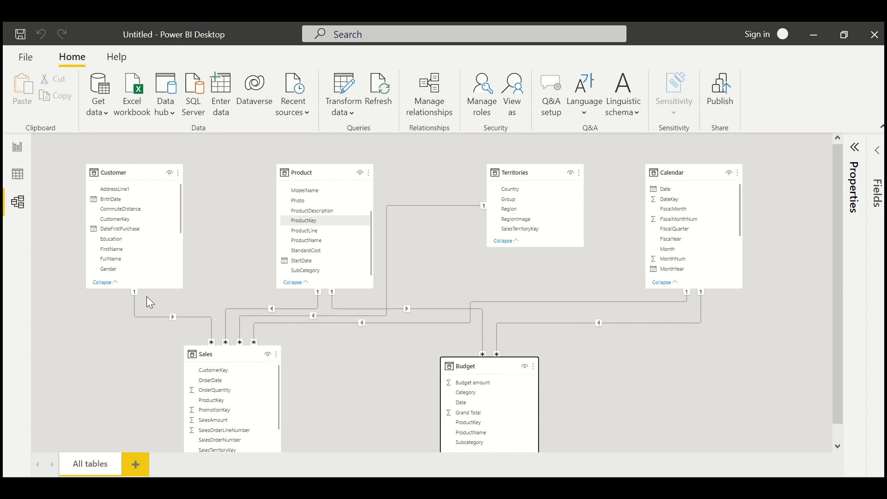
- Review the related columns, cardinality and filter direction of the Customer–Sales relationship, and close its settings without changes
double_click(203, 318)
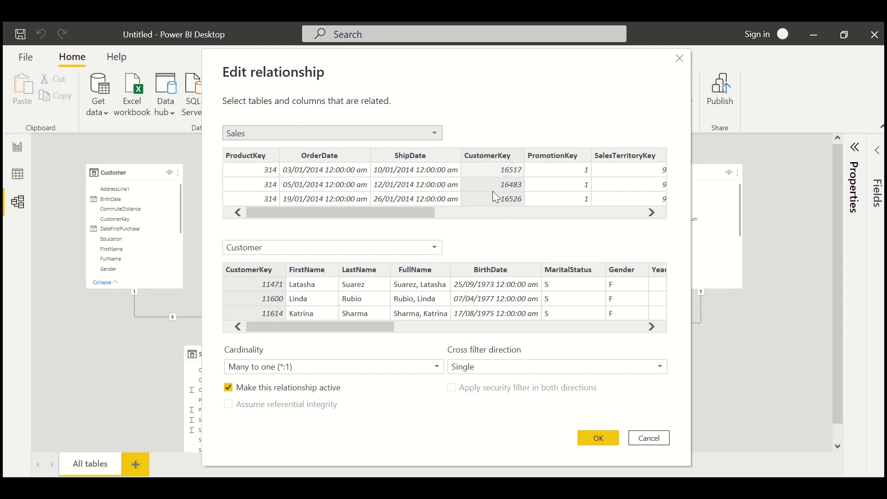
click(255, 283)
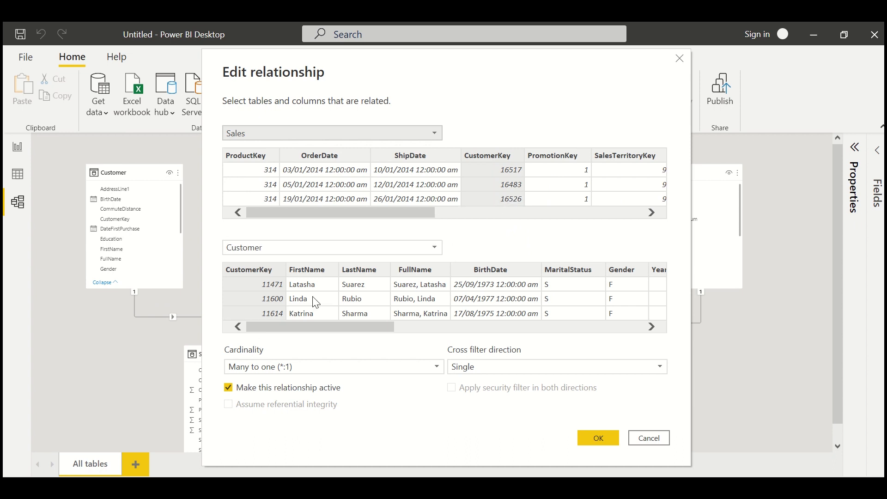
click(680, 59)
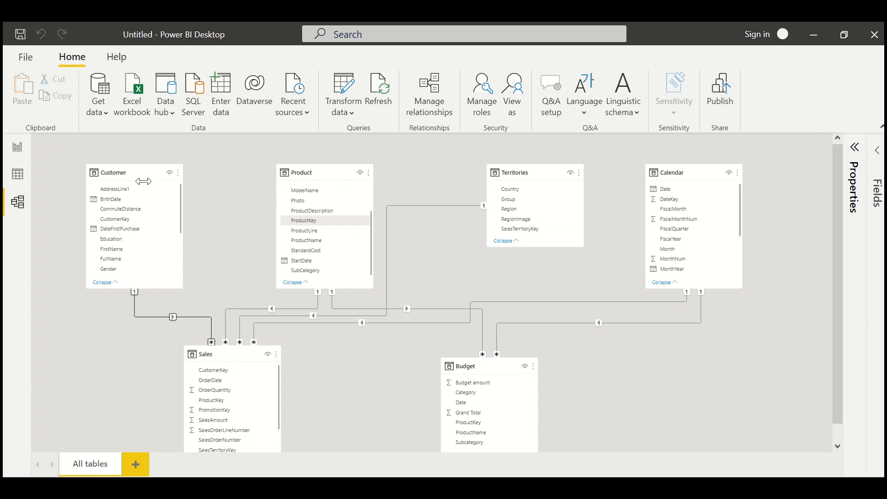
- Look at the Report view with the Visualizations pane collapsed, and check the Data view before returning to the Model view
click(18, 149)
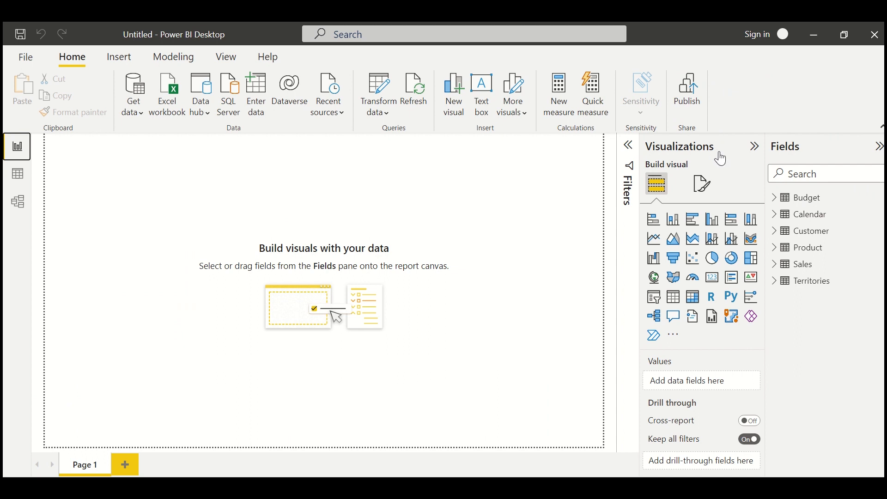
click(758, 146)
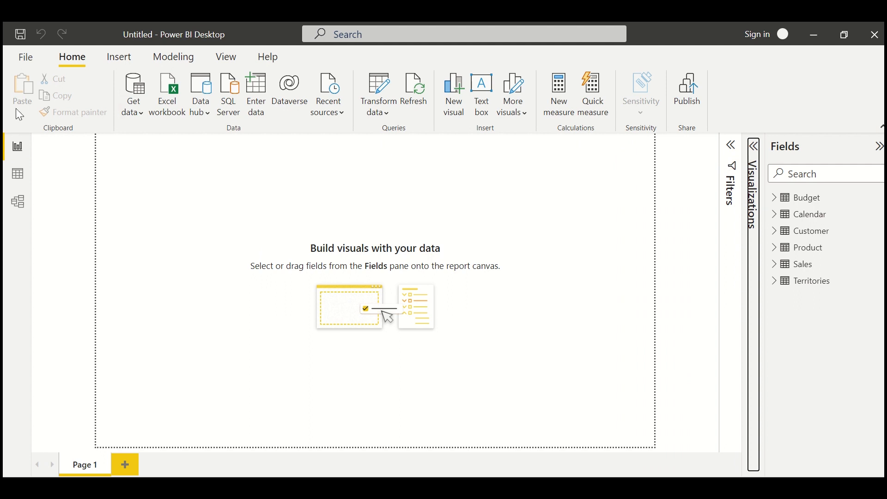
click(15, 180)
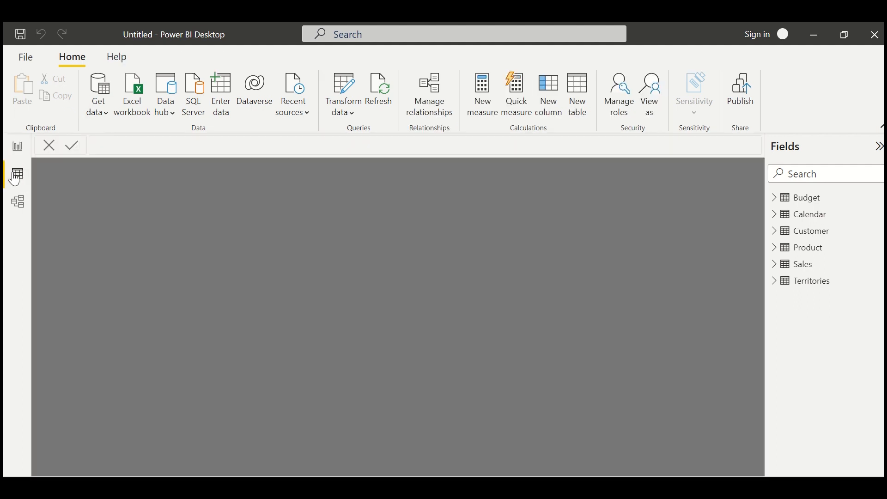
click(19, 203)
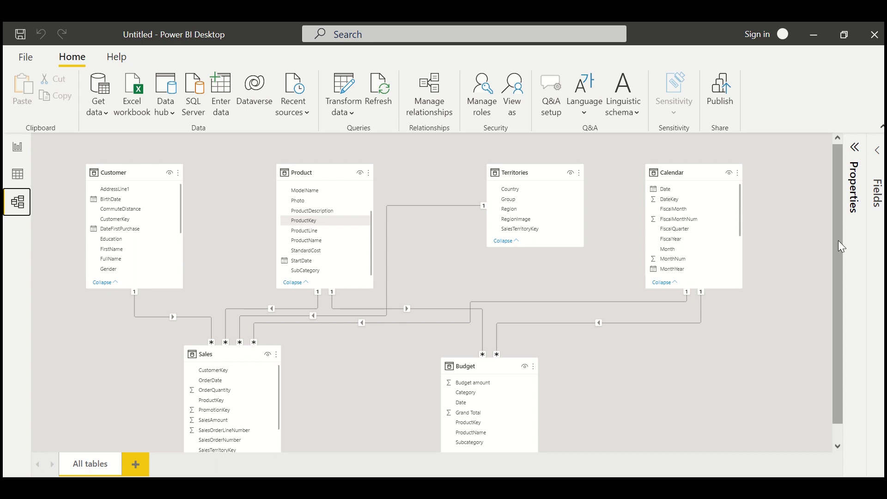
drag(838, 241, 831, 265)
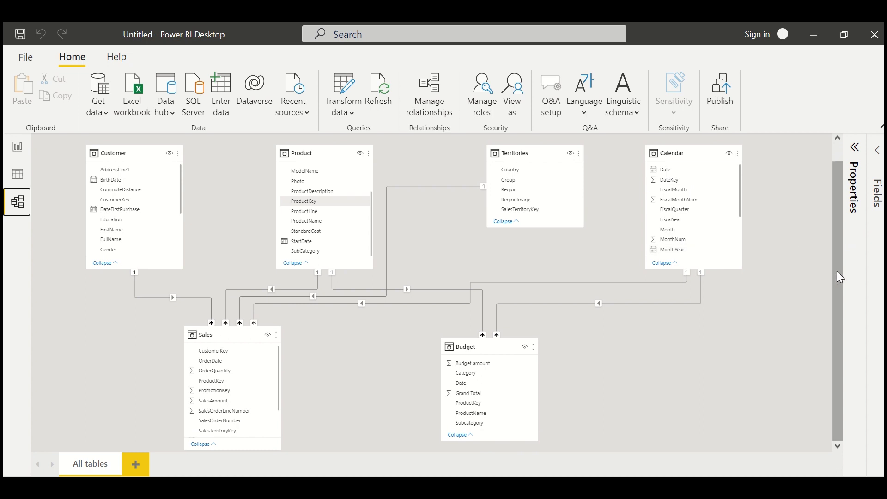
drag(838, 271, 833, 307)
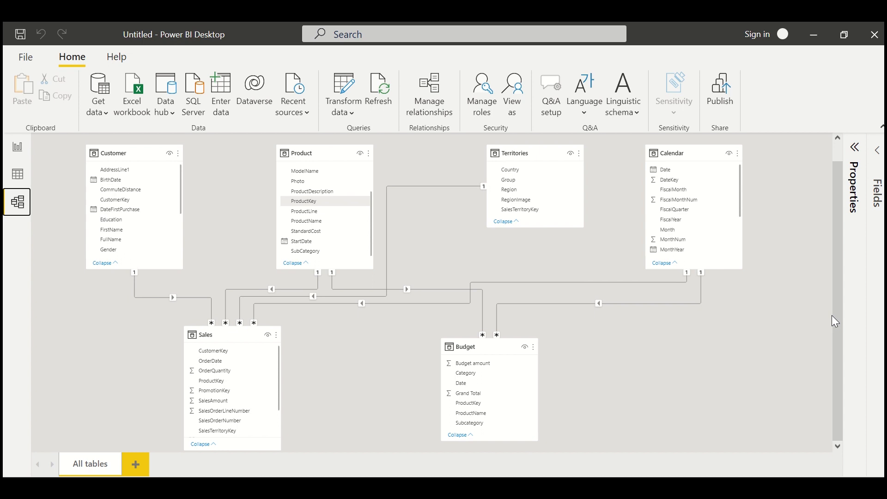
mouse_move(837, 317)
mouse_down()
mouse_move(837, 271)
mouse_move(839, 307)
mouse_up()
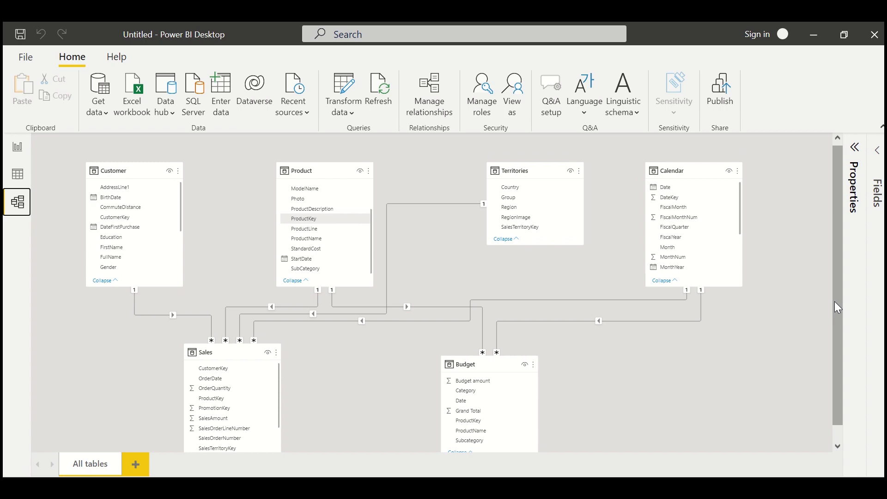